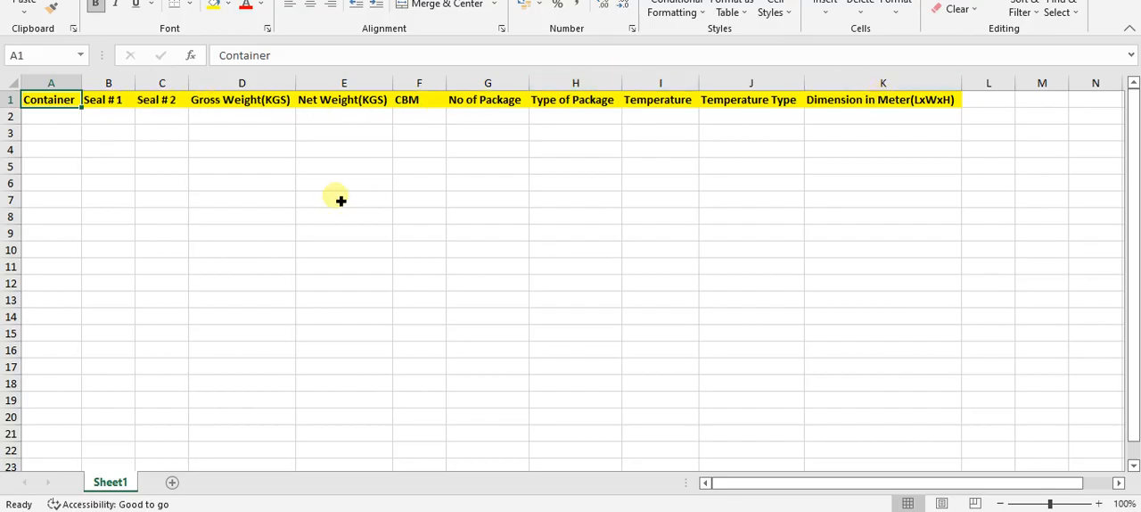
Step: Paste container number CAXU6560243 into cell A2 under Container and auto-fit the column width
click(64, 134)
click(62, 118)
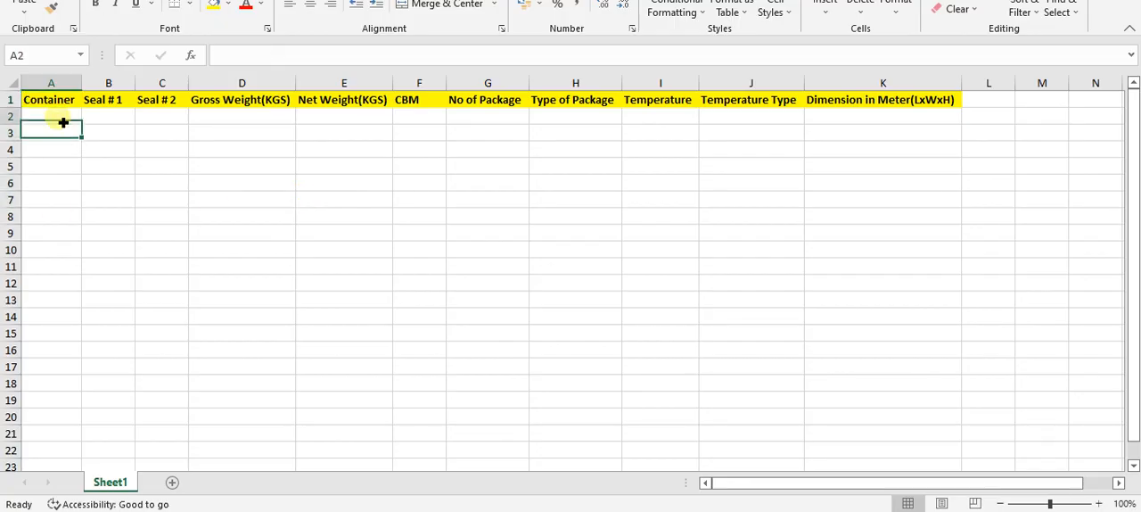
text(CAXU6560243)
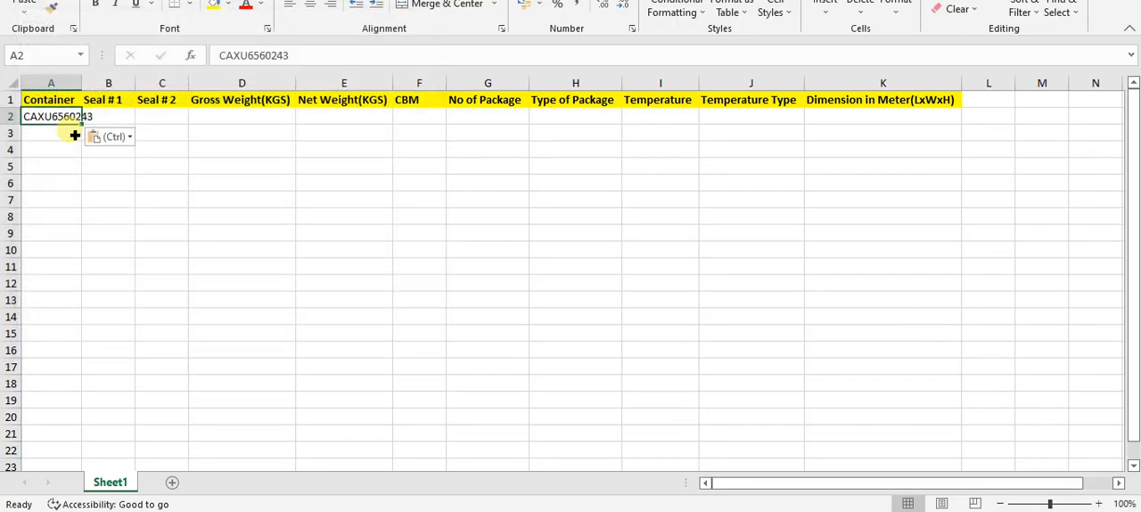
double_click(81, 84)
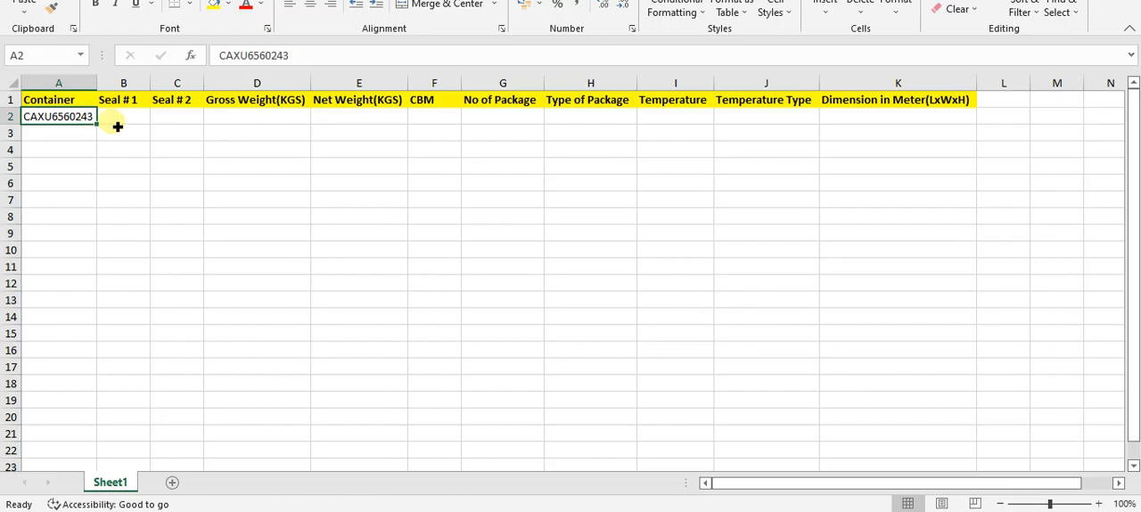
Step: Enter ABC123 as the container's Seal # 1 in cell B2
click(120, 124)
text(ABC)
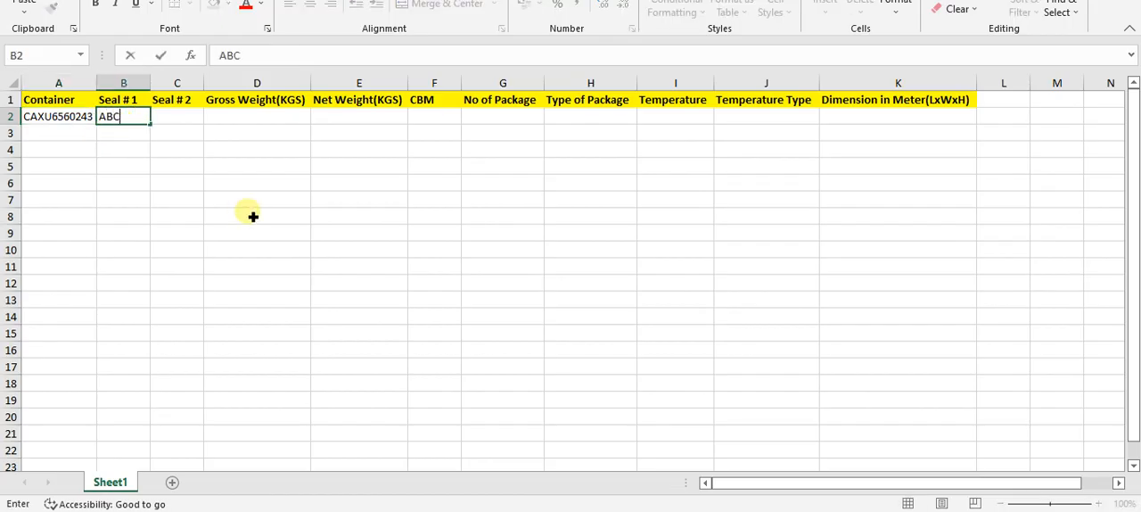
text(123)
key(Return)
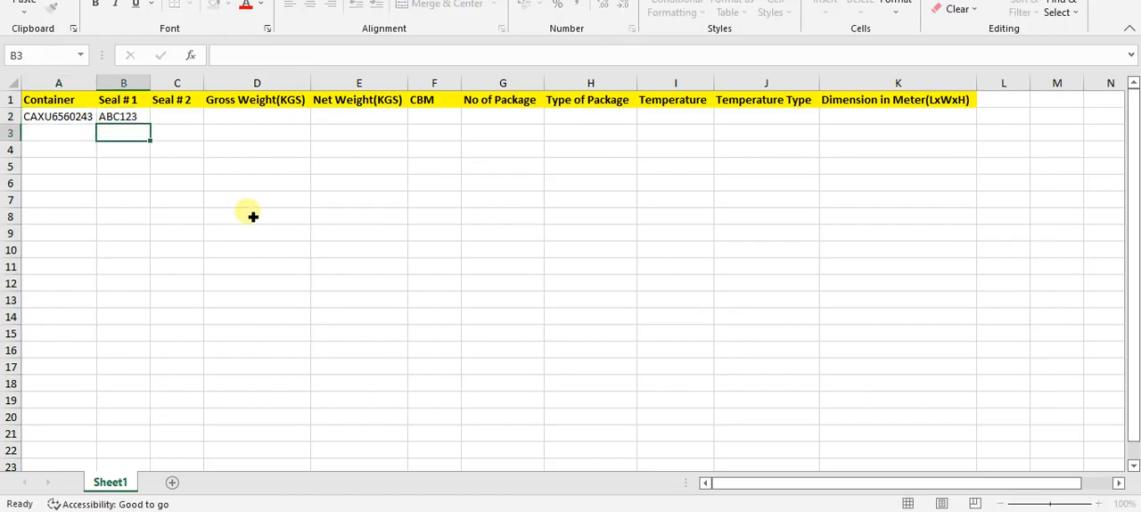
Step: Enter a gross weight of 25000 kg in D2 and a net weight of 22000 kg in E2
key(Up)
key(Right)
key(Right)
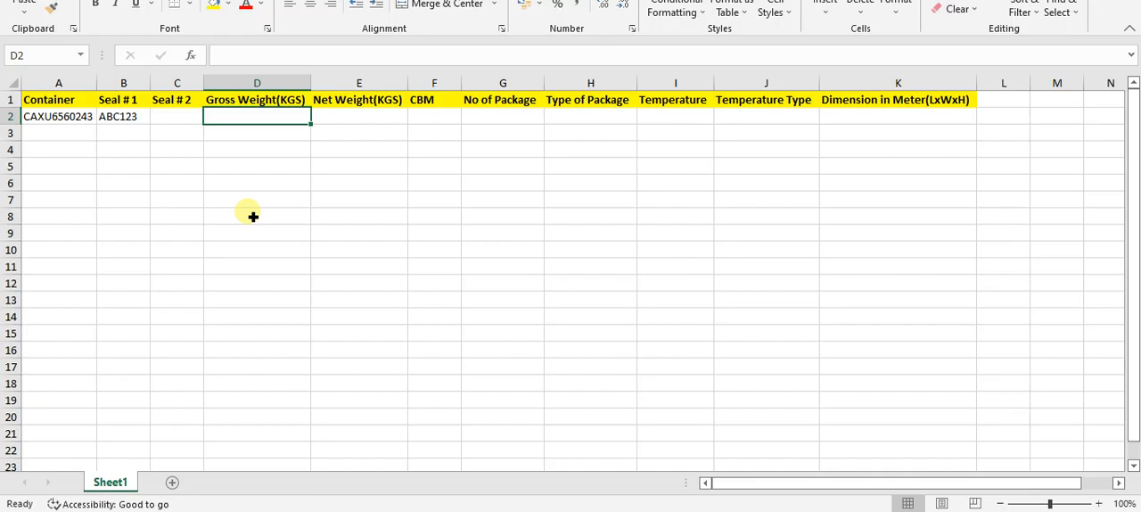
text(24)
key(BackSpace)
text(5000)
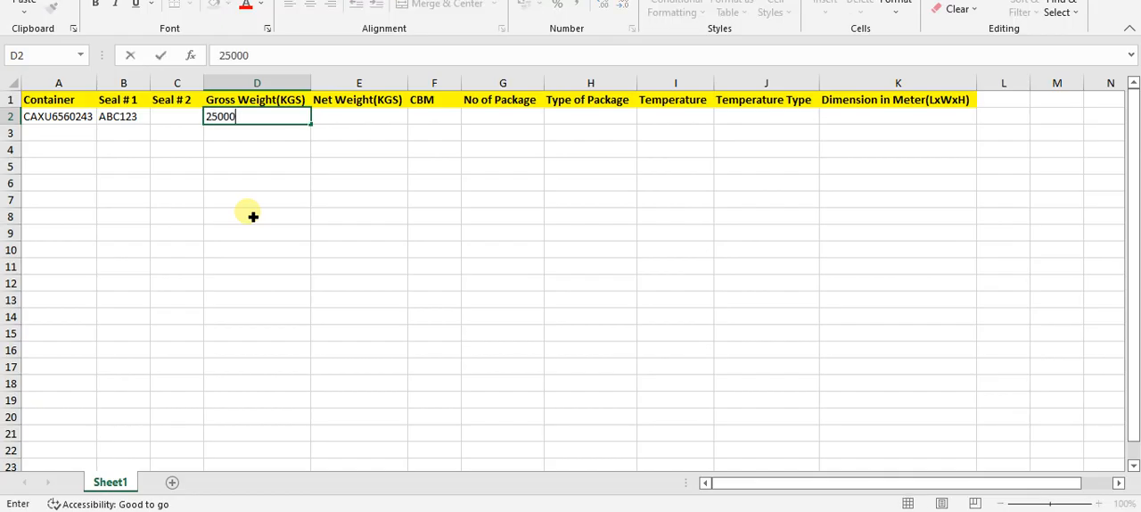
key(Tab)
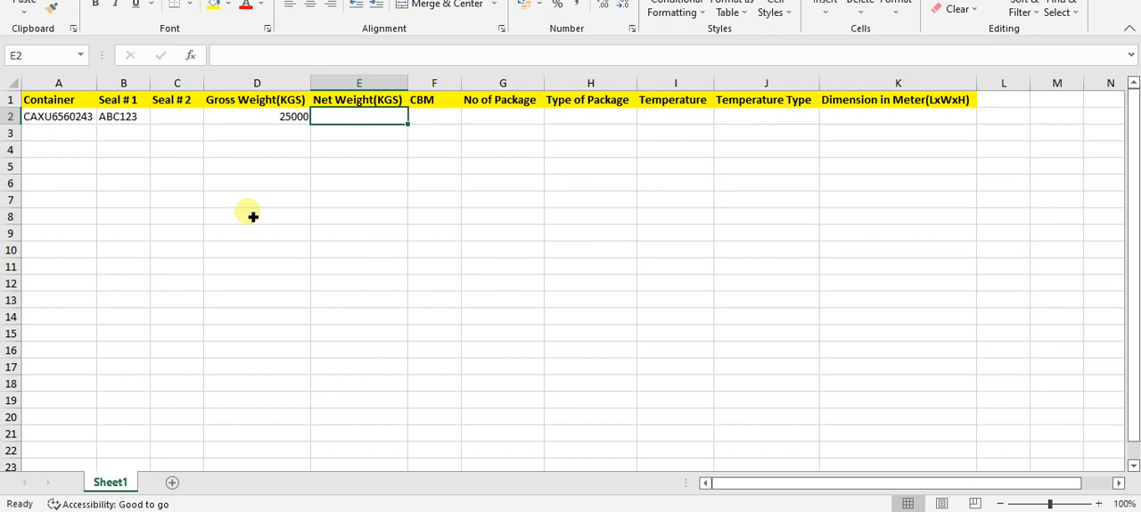
text(22000)
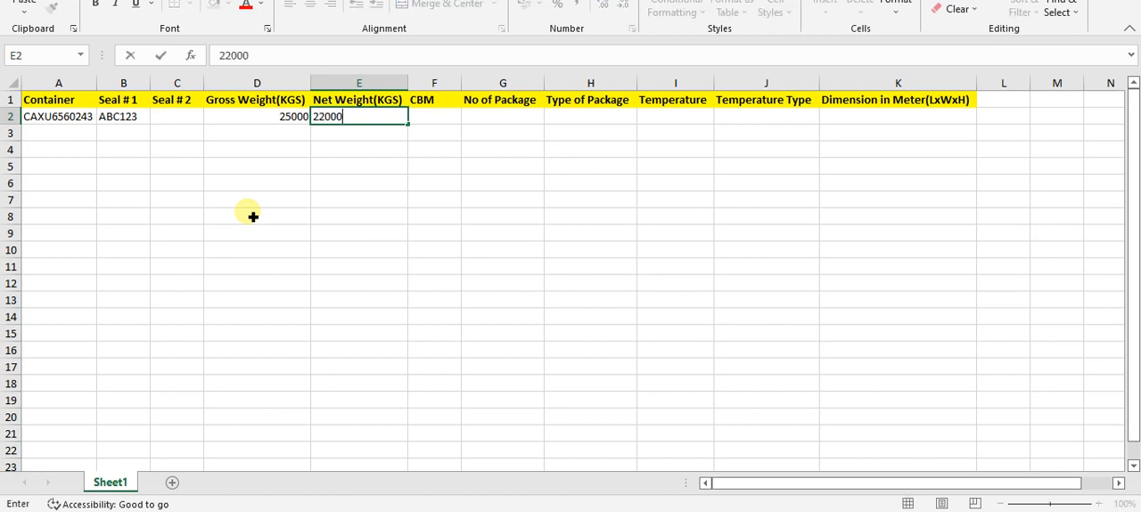
key(Tab)
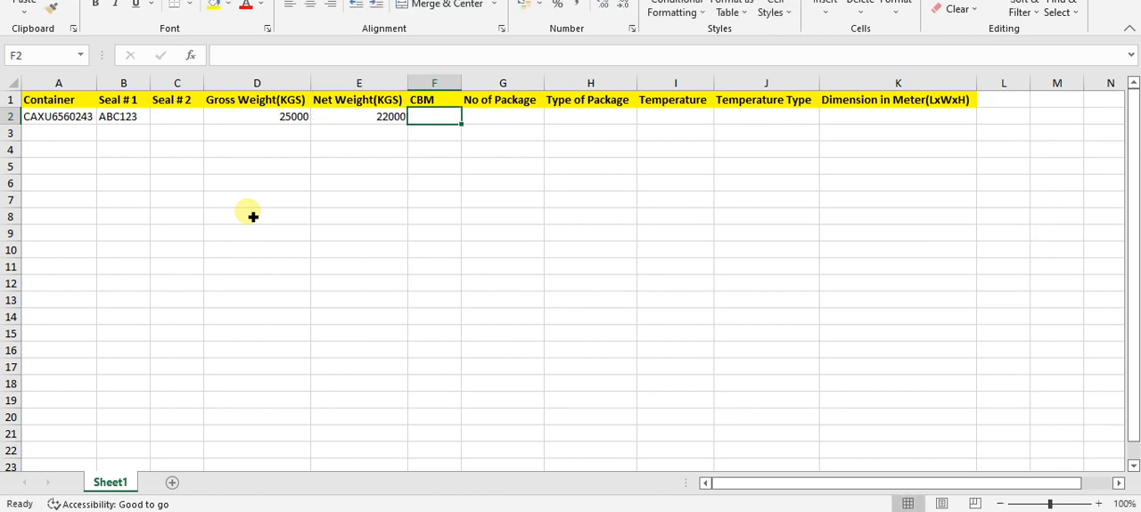
Step: Complete the cargo details in row 2 with CBM 0, 100 packages and package type BAGS
text(0)
key(Tab)
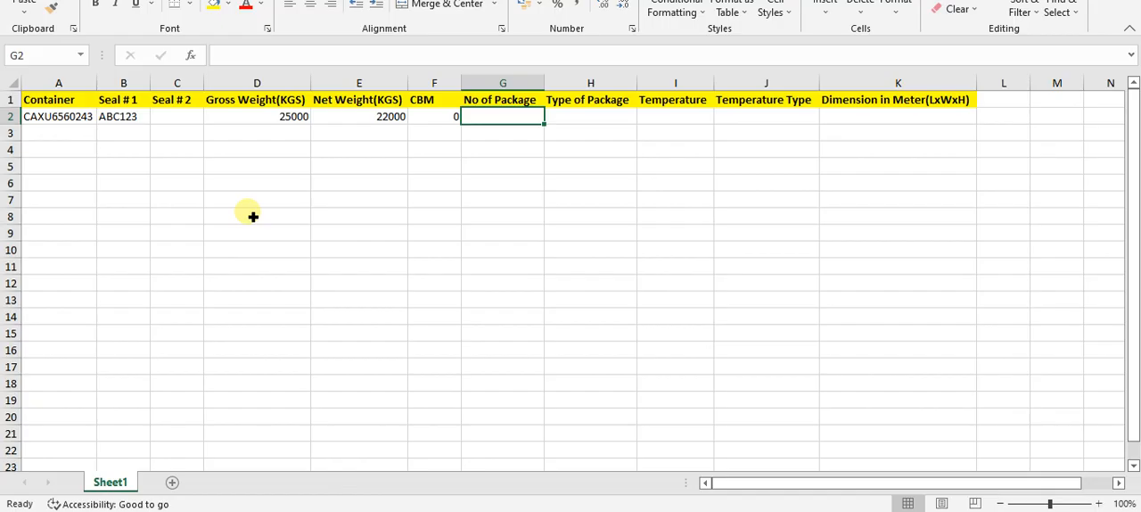
text(100)
key(Tab)
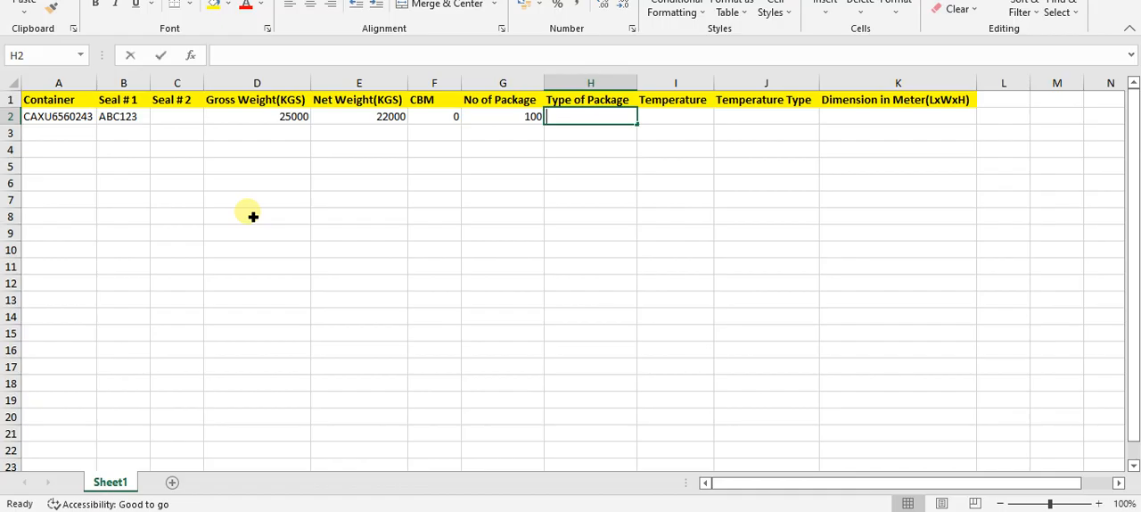
text(BAGS)
key(Return)
key(Up)
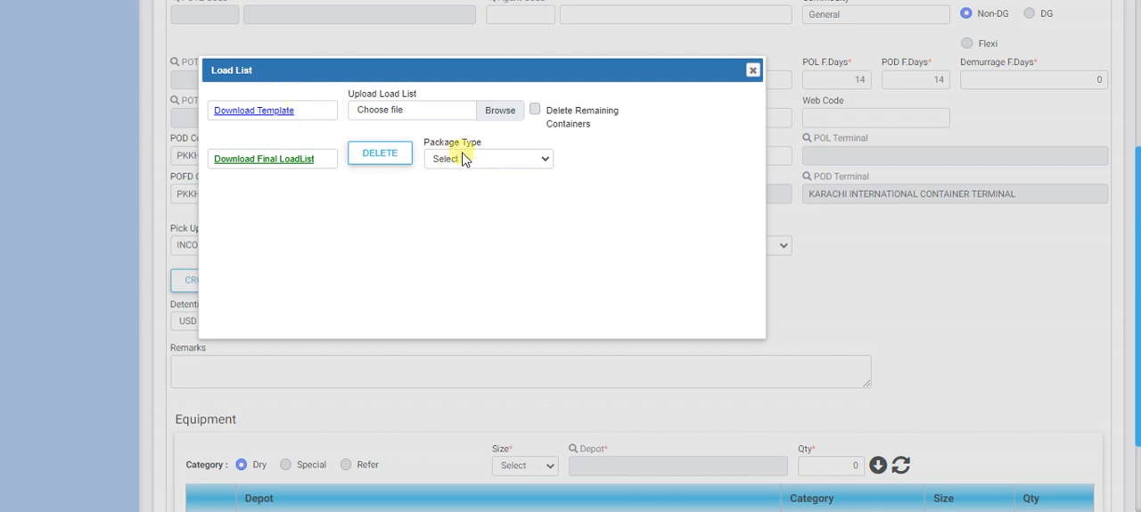
Step: Switch to the booking web application's Load List dialog and examine the full list of available package types
click(467, 161)
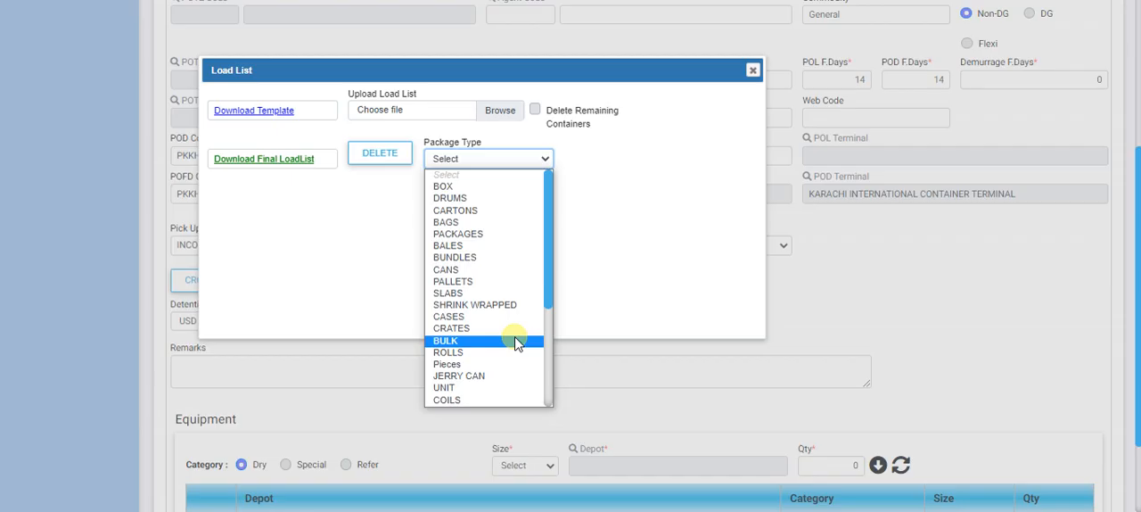
scroll(517, 339, down, 3)
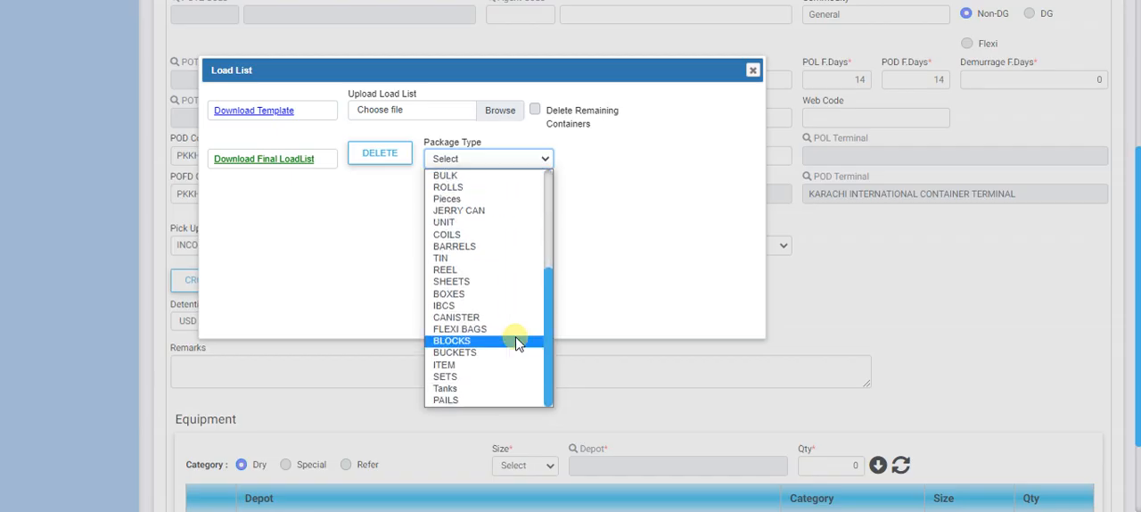
scroll(517, 343, up, 5)
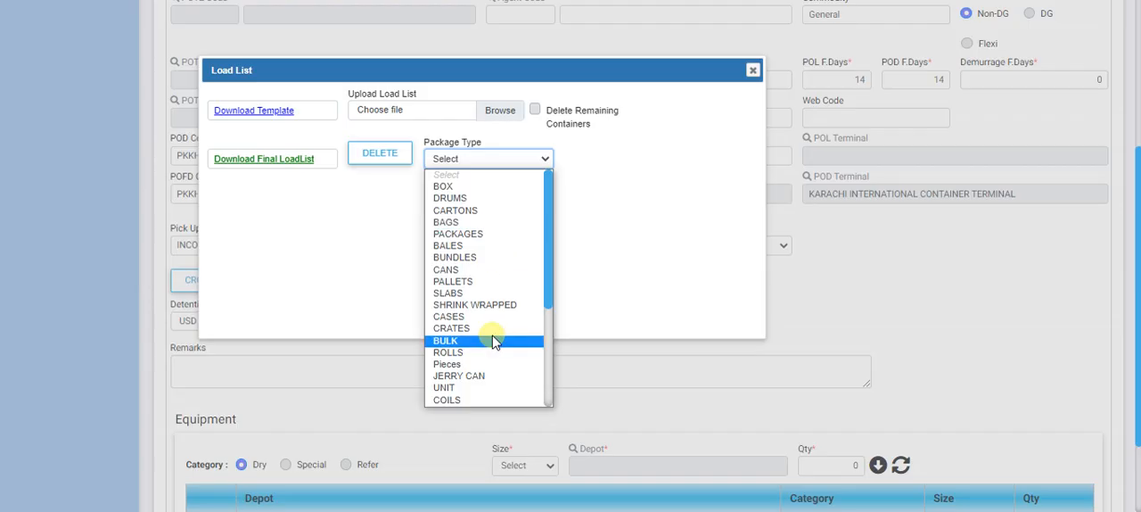
click(673, 245)
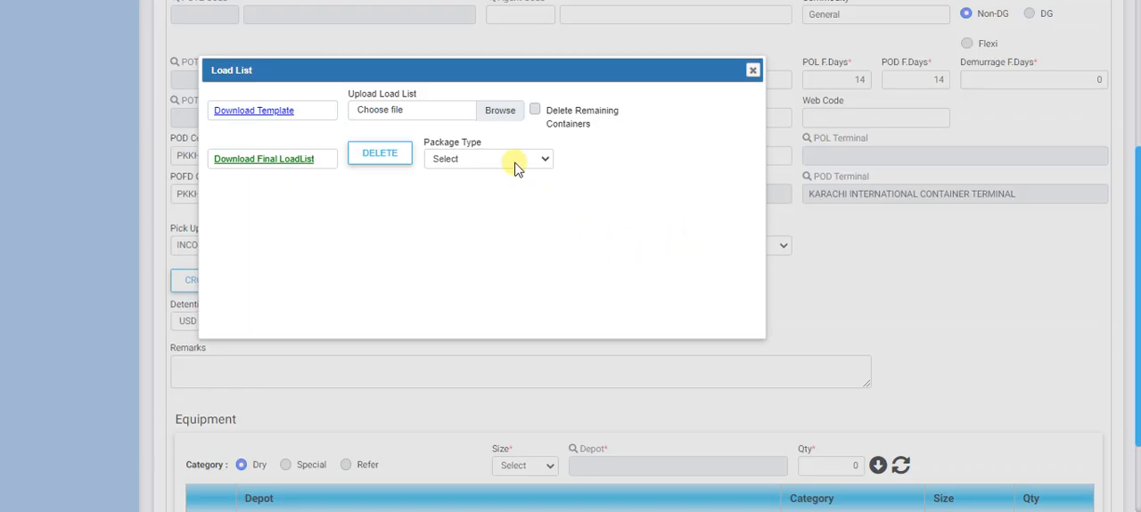
click(450, 160)
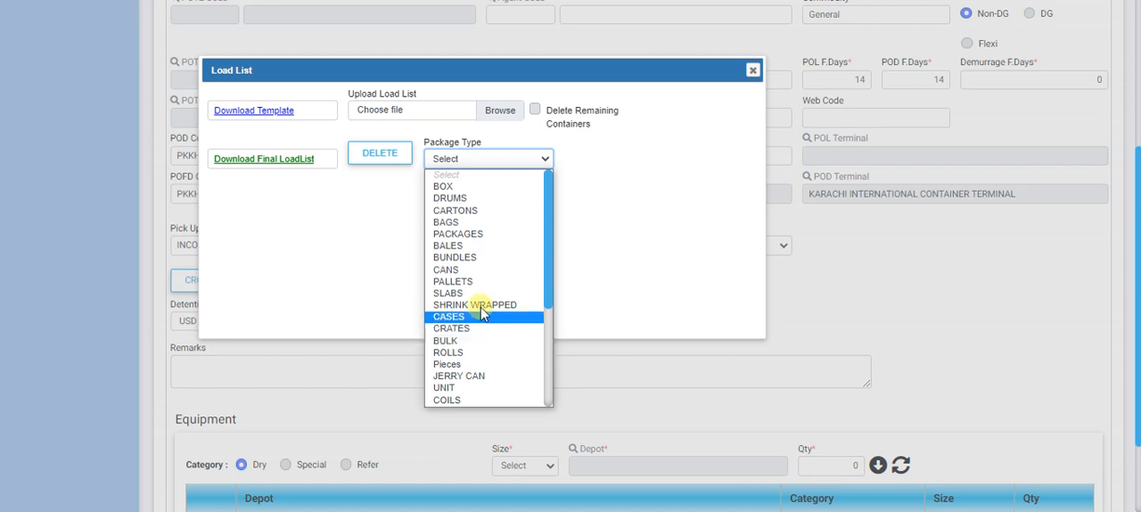
scroll(512, 324, down, 3)
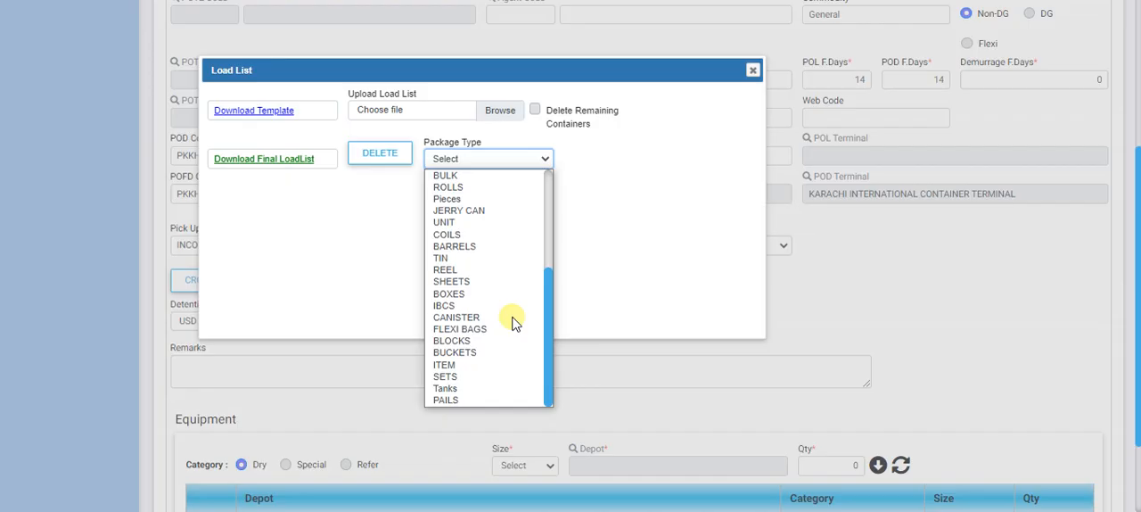
scroll(512, 323, up, 3)
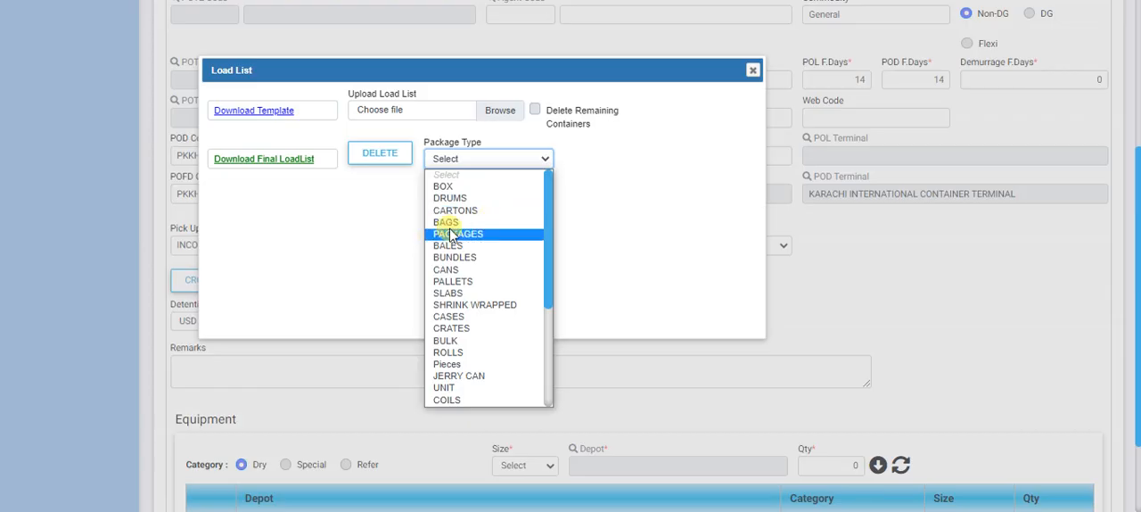
click(639, 257)
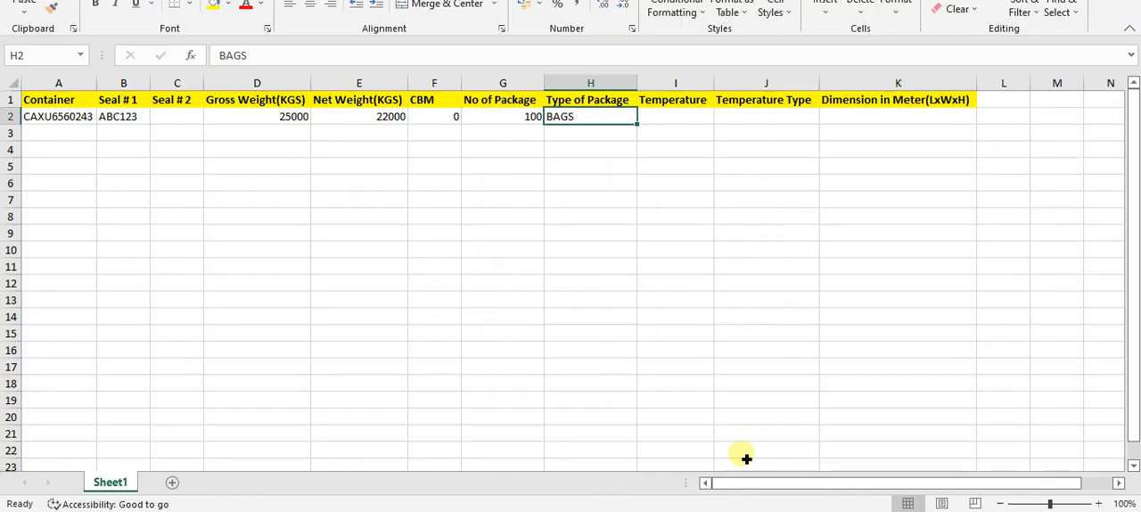
Step: Back in the Excel load list, fill Temperature, Temperature Type and Dimension in Meter in row 2 with 0
click(688, 120)
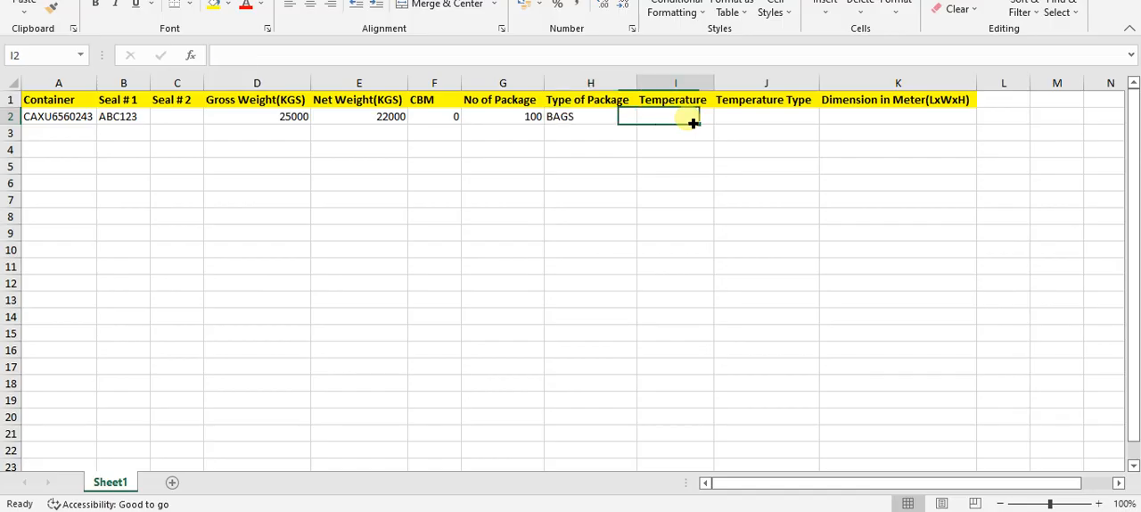
key(shift+Right)
key(shift+Right)
text(0)
key(ctrl+Return)
Step: Copy the 0 from the Temperature cell I2 into the Seal # 2 cell C2
key(shift+Left)
key(shift+Left)
key(ctrl+c)
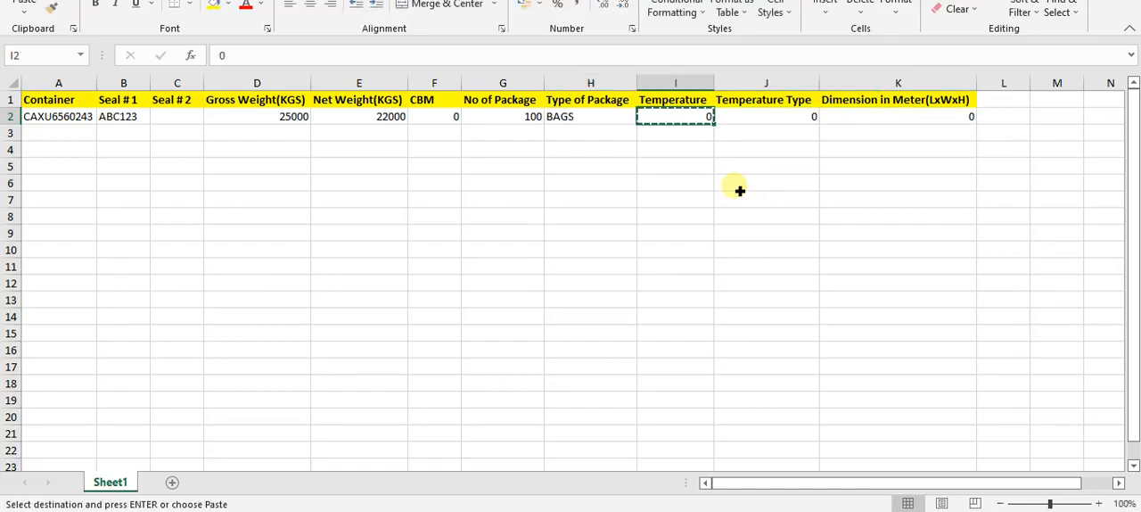
key(Left)
key(Left)
key(Left)
key(Left)
key(Left)
key(Left)
key(Return)
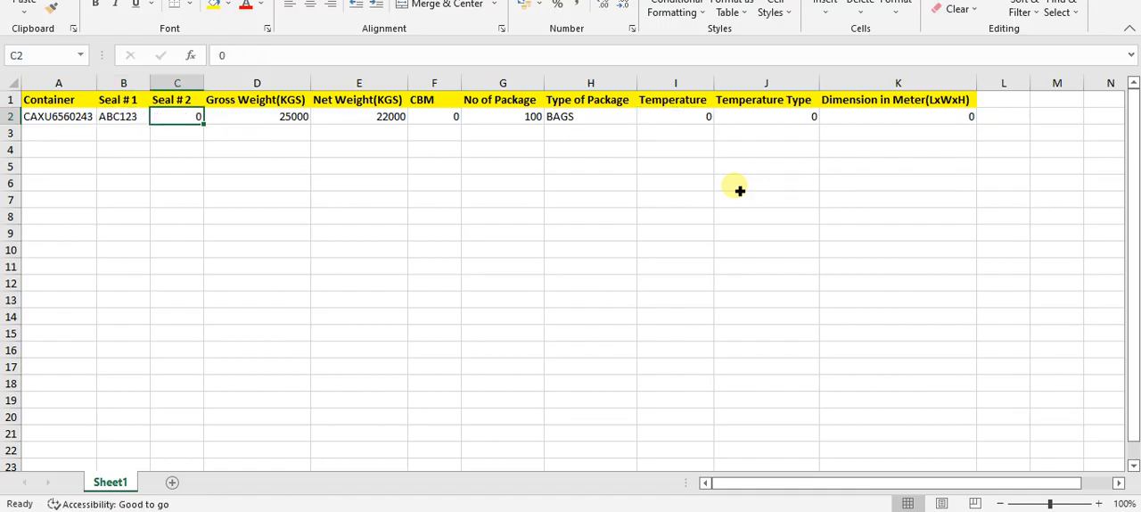
key(ctrl+Home)
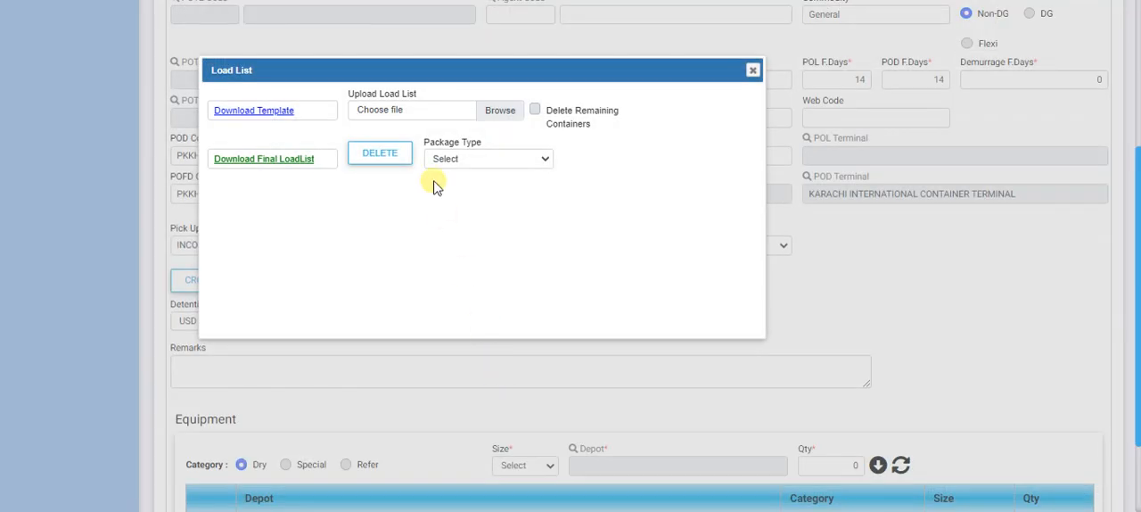
Step: In the booking web application, upload the file SILoadList-2022-09-28T103118.280 as the load list and close the Load List dialog
click(423, 120)
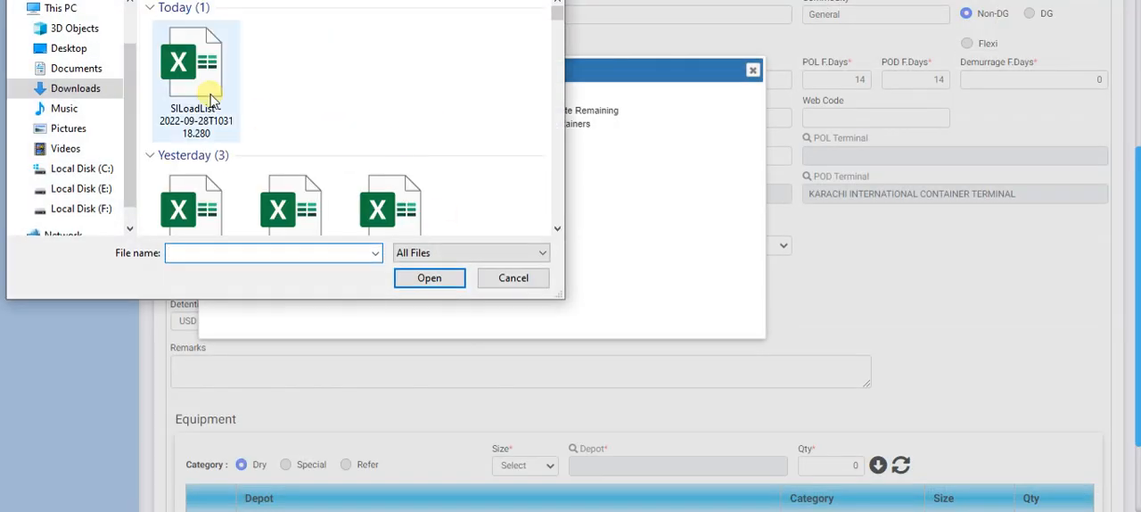
click(197, 80)
click(430, 278)
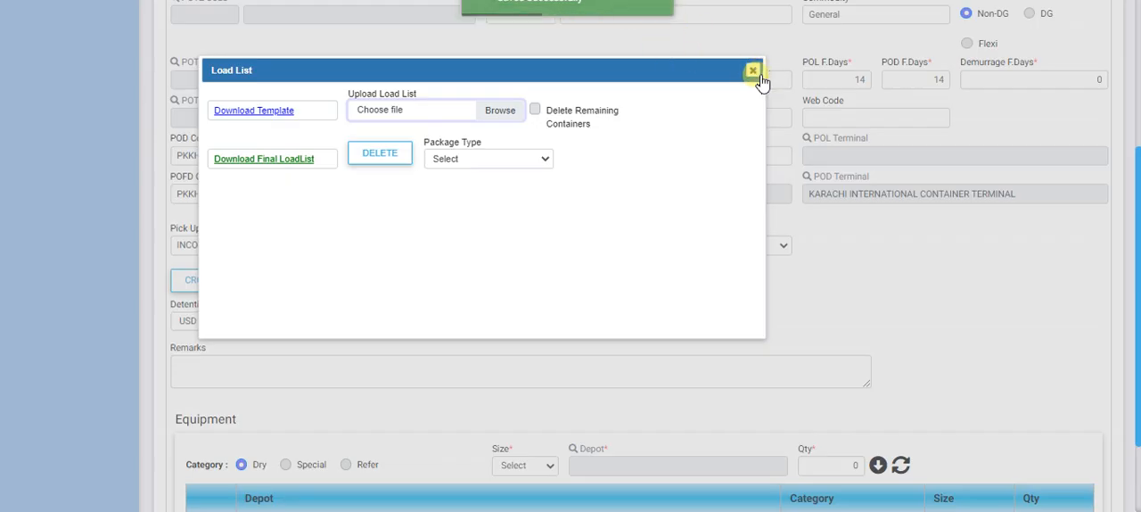
click(756, 73)
Step: Open the booking's shipping instruction (SI) and check its booking number against the one on the booking record
click(317, 283)
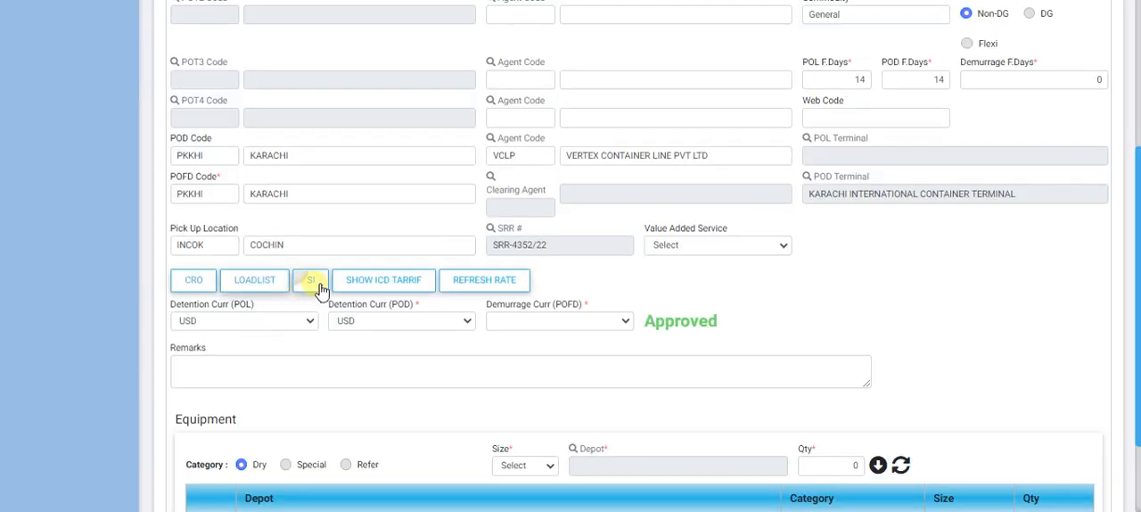
click(316, 282)
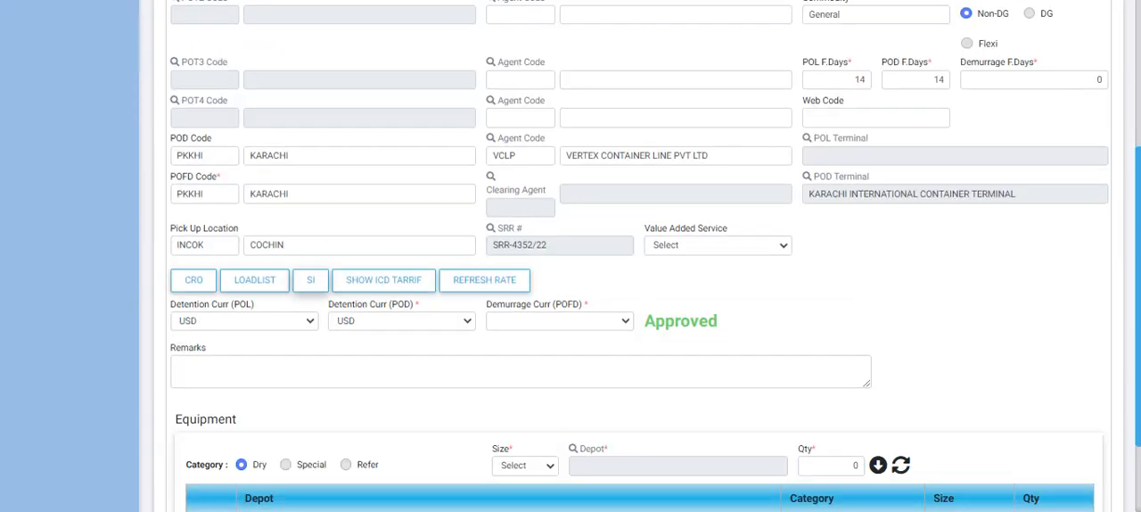
scroll(317, 230, up, 10)
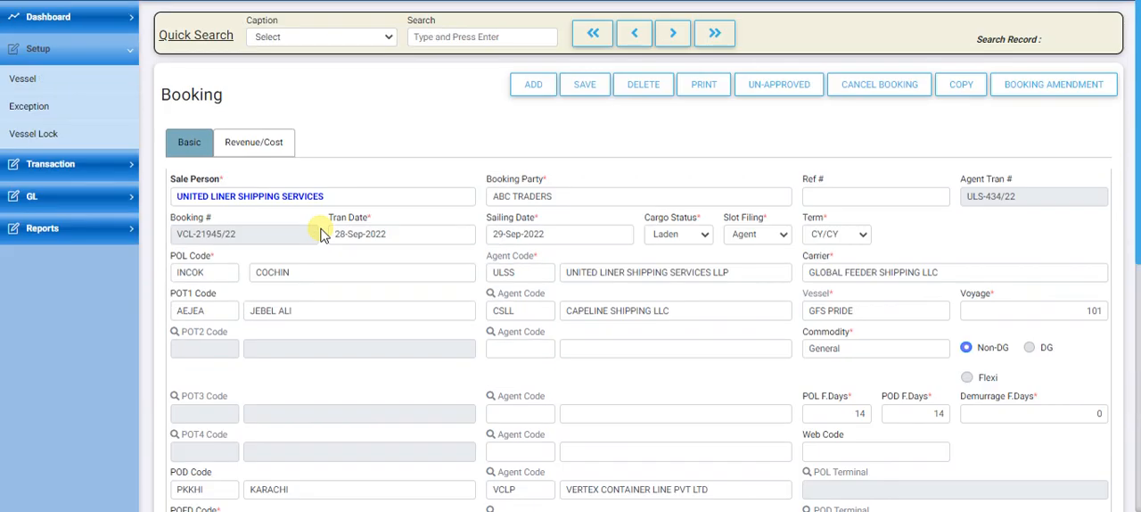
triple_click(223, 235)
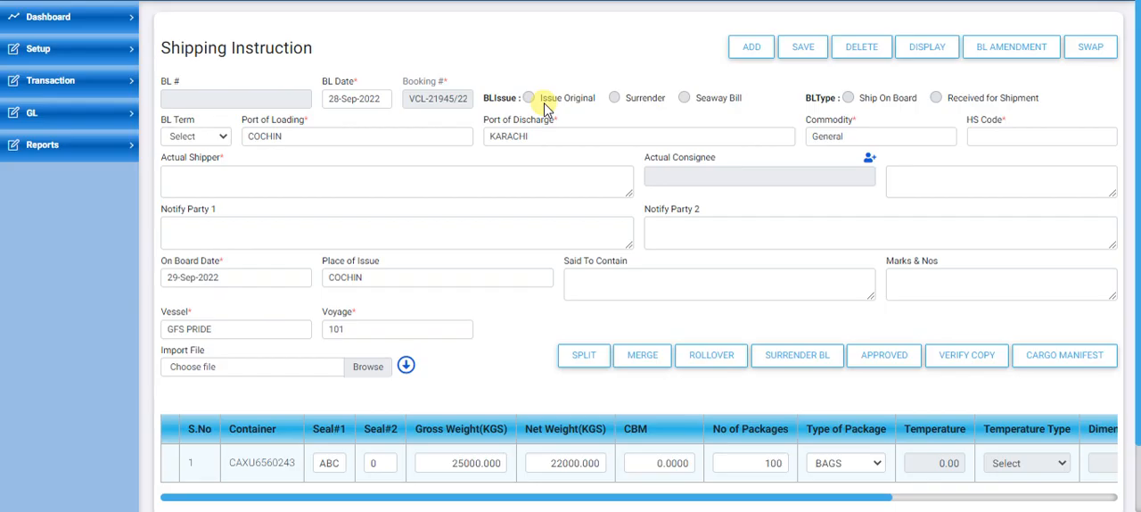
Step: Set the shipping instruction's BL issue to Issue Original, BL type to Ship On Board and BL term to CY/CY
click(529, 98)
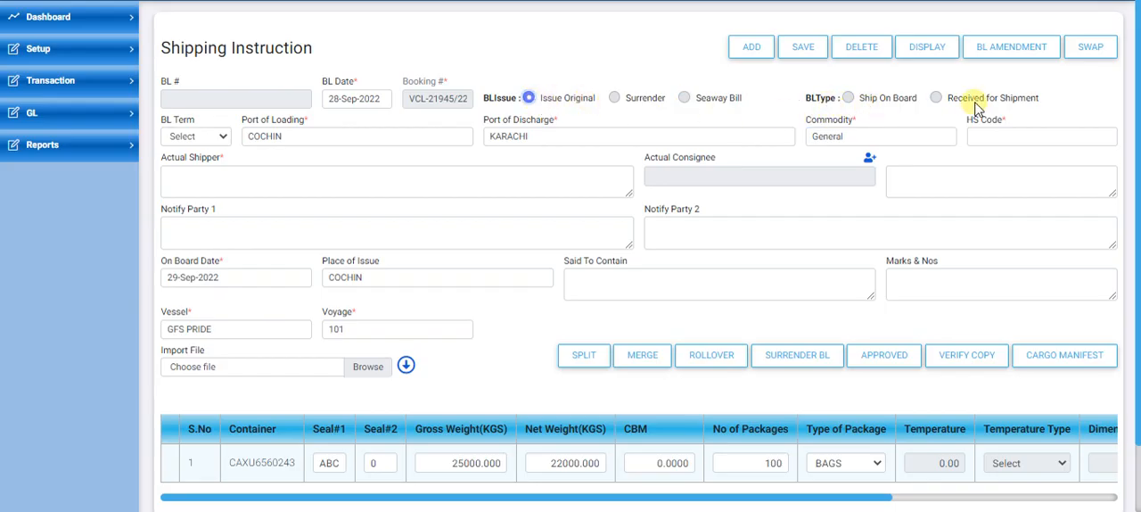
click(848, 98)
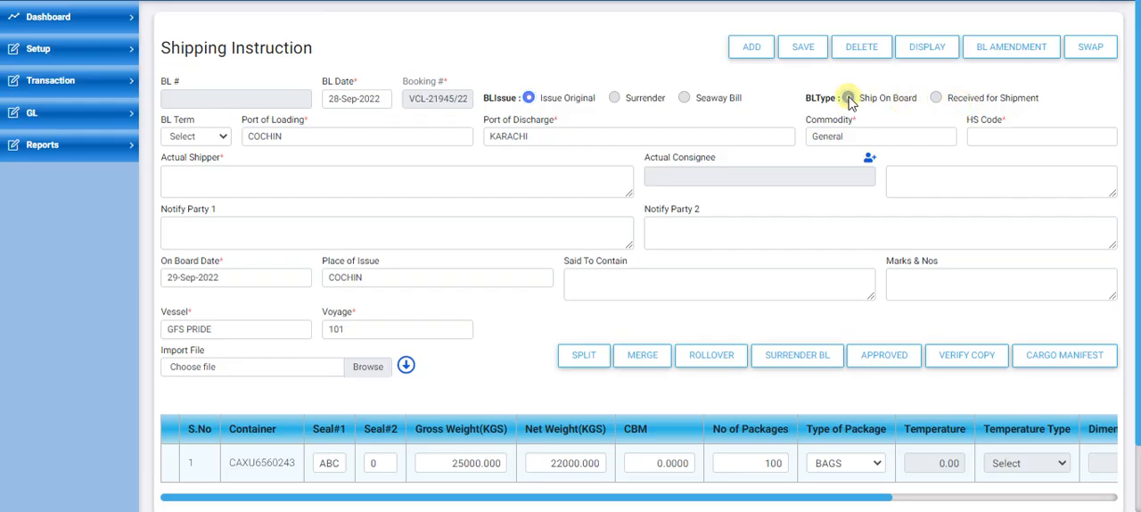
click(184, 139)
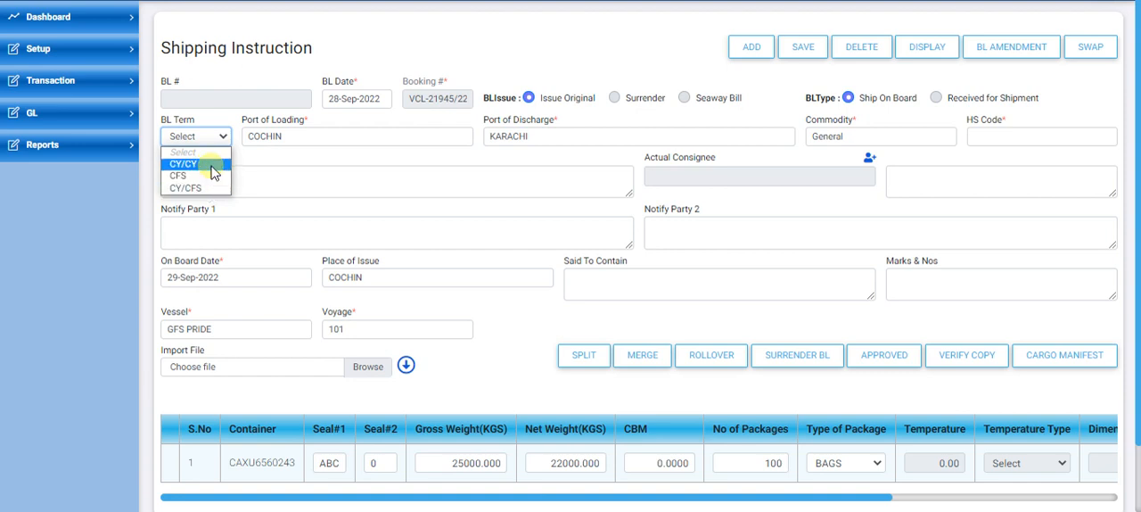
click(214, 172)
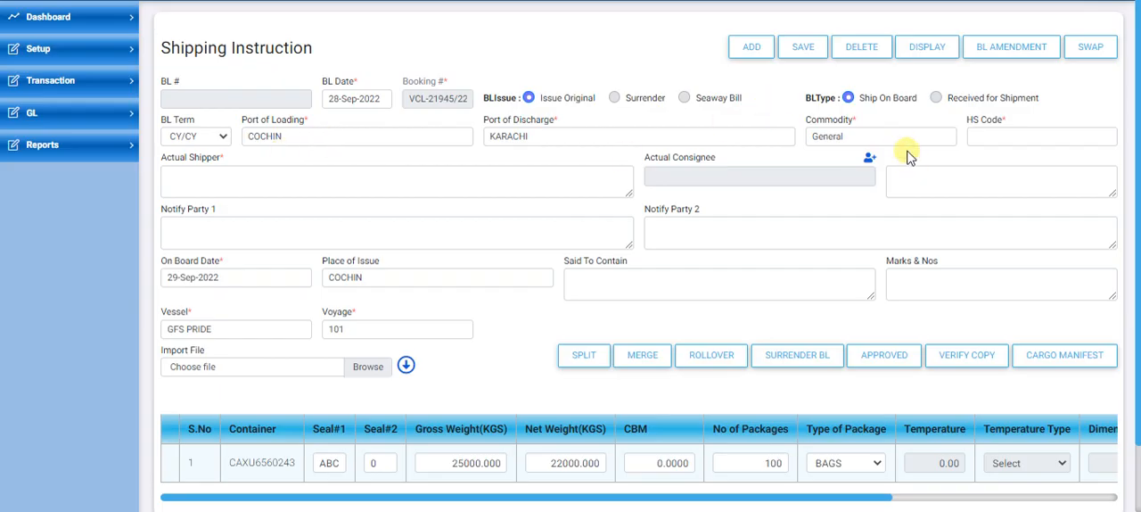
Step: Set the shipping instruction's HS Code to 1234567
click(1009, 143)
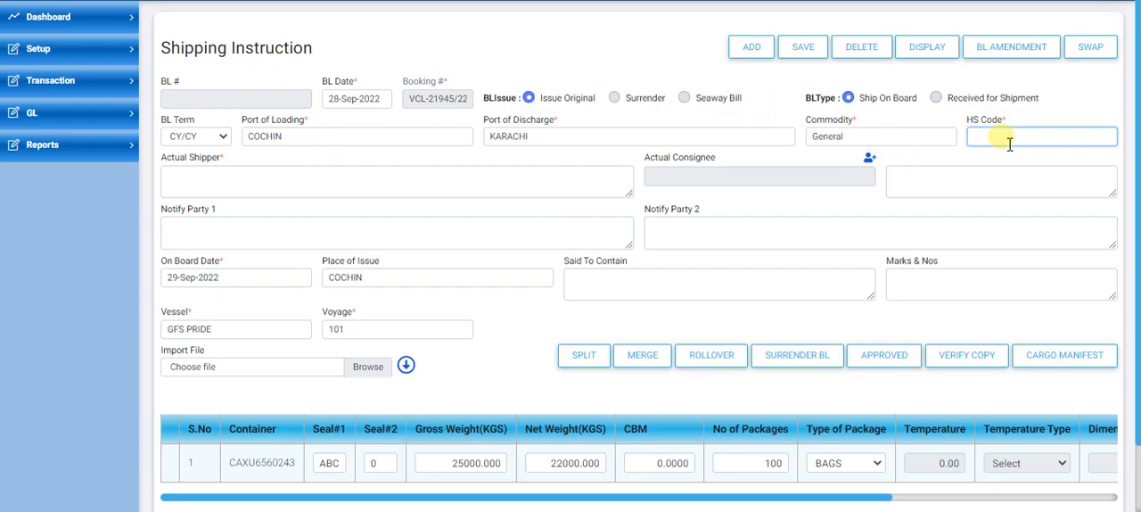
text(1234567)
click(1060, 102)
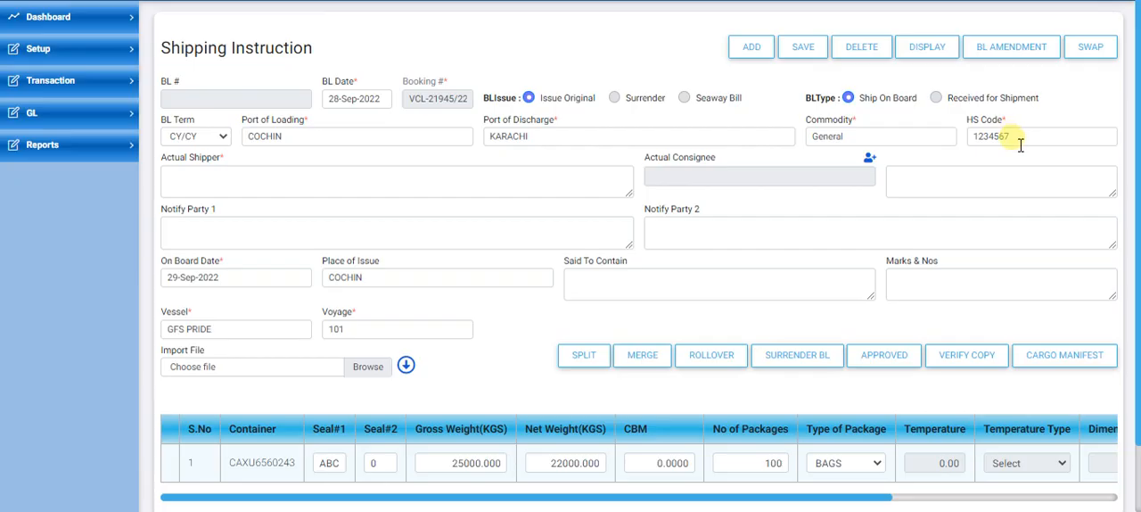
Step: Open the Word document Sample SI (2) from the desktop and copy its shipper details into the shipping instruction's Actual Shipper field
click(317, 178)
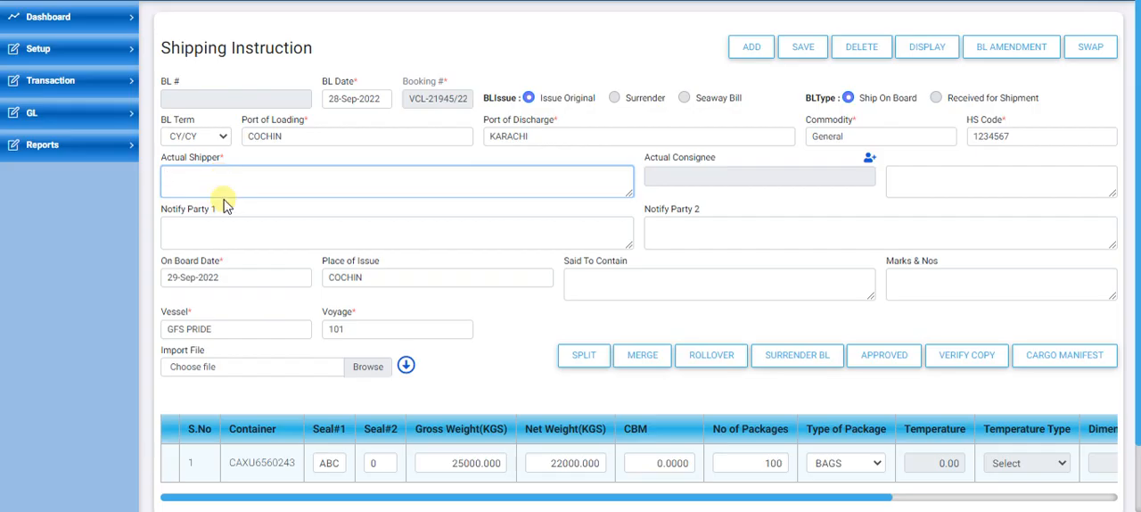
key(super+d)
double_click(131, 360)
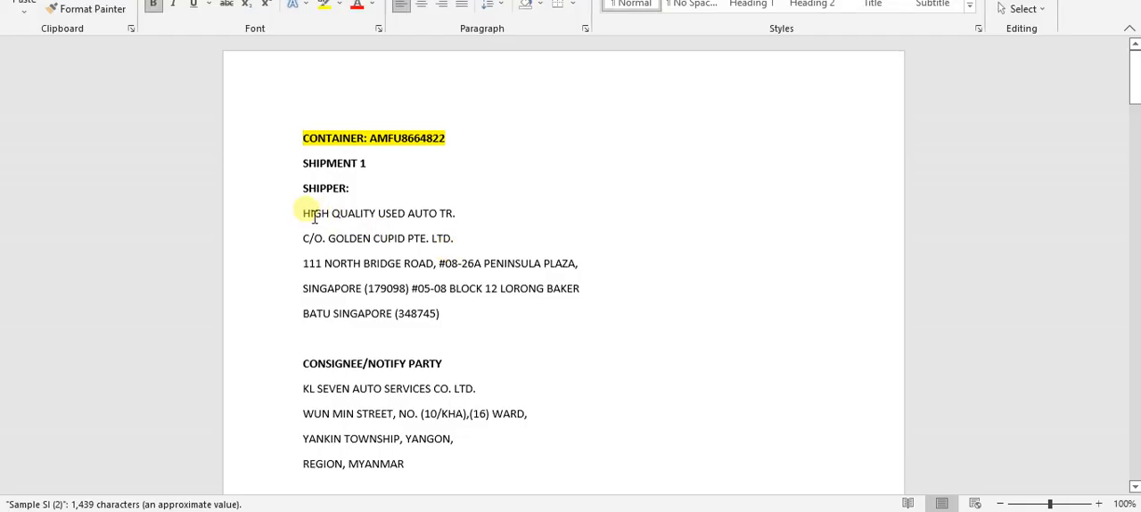
drag(302, 214, 454, 318)
key(ctrl+c)
key(alt+Tab)
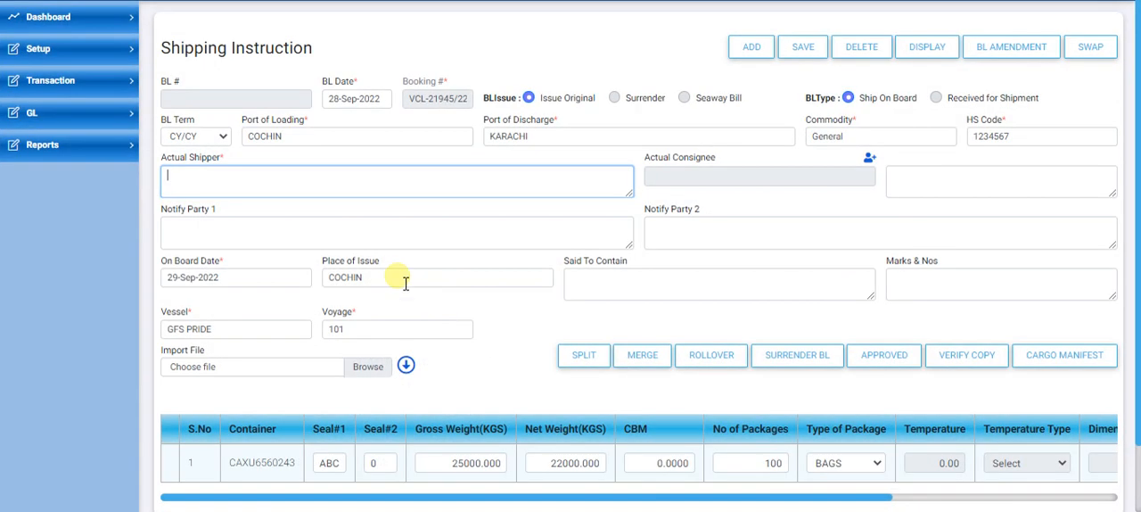
key(ctrl+v)
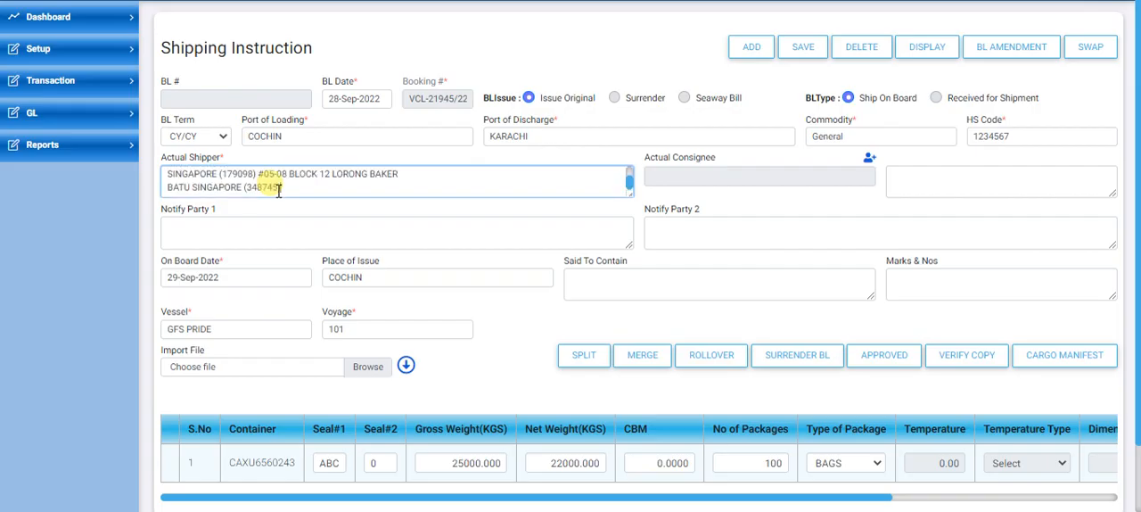
Step: Open the Actual Consignee lookup, try a vendor search for ABC and clear the search text
click(870, 162)
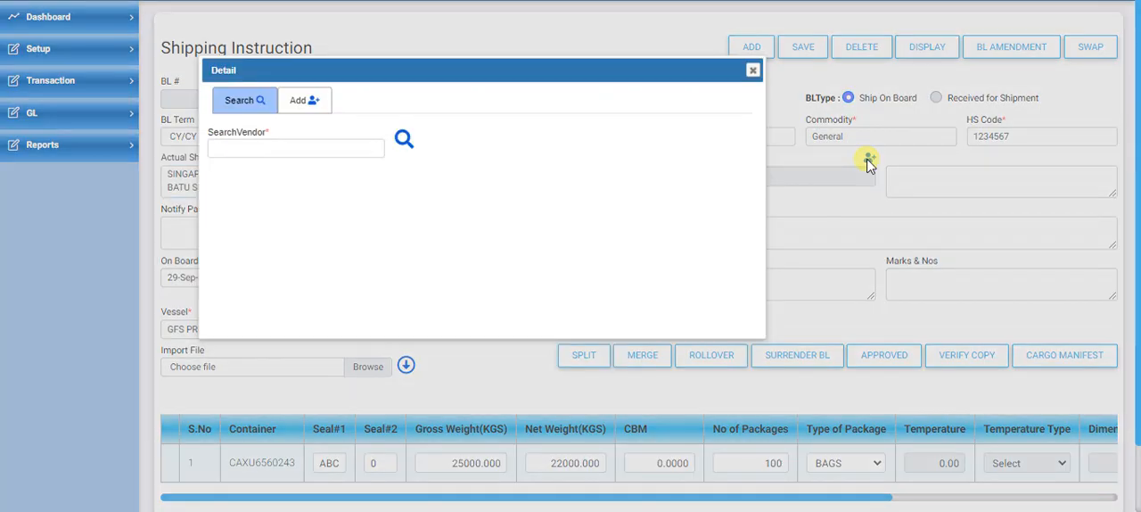
click(277, 153)
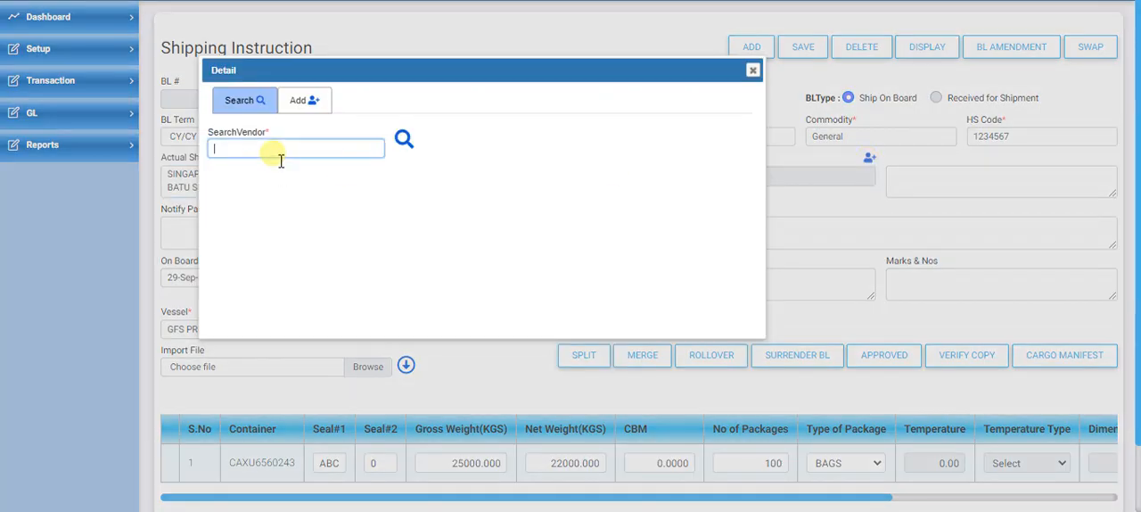
text(ABC)
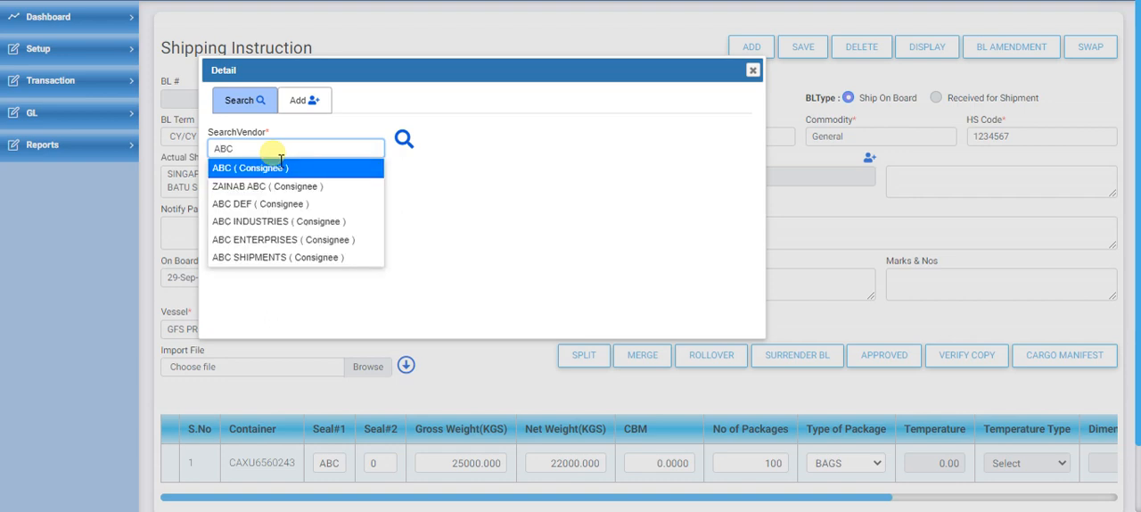
key(BackSpace)
key(BackSpace)
key(BackSpace)
key(BackSpace)
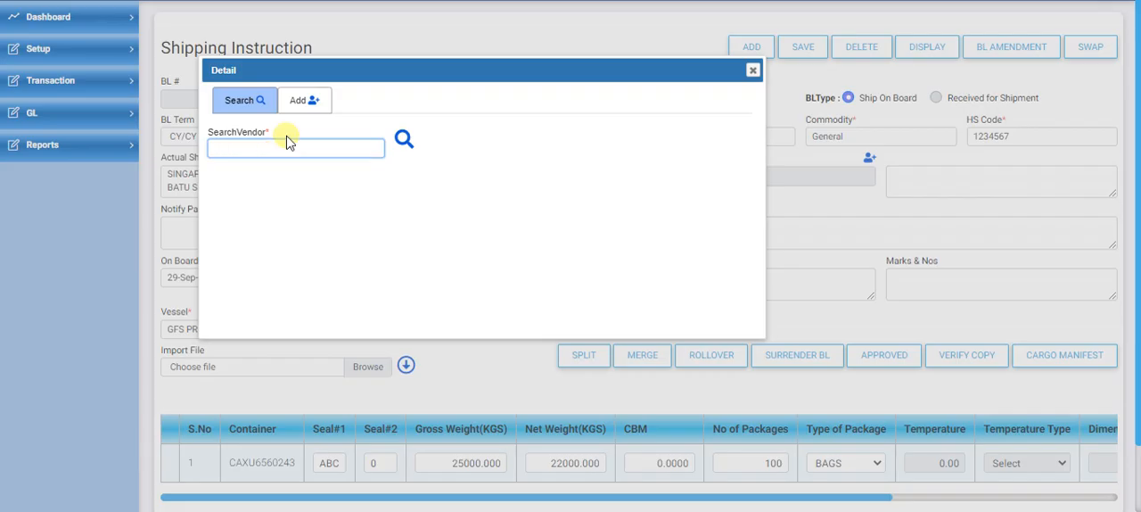
Step: Examine the form for adding a new consignee: party, country, email, phone, fax and address
click(311, 110)
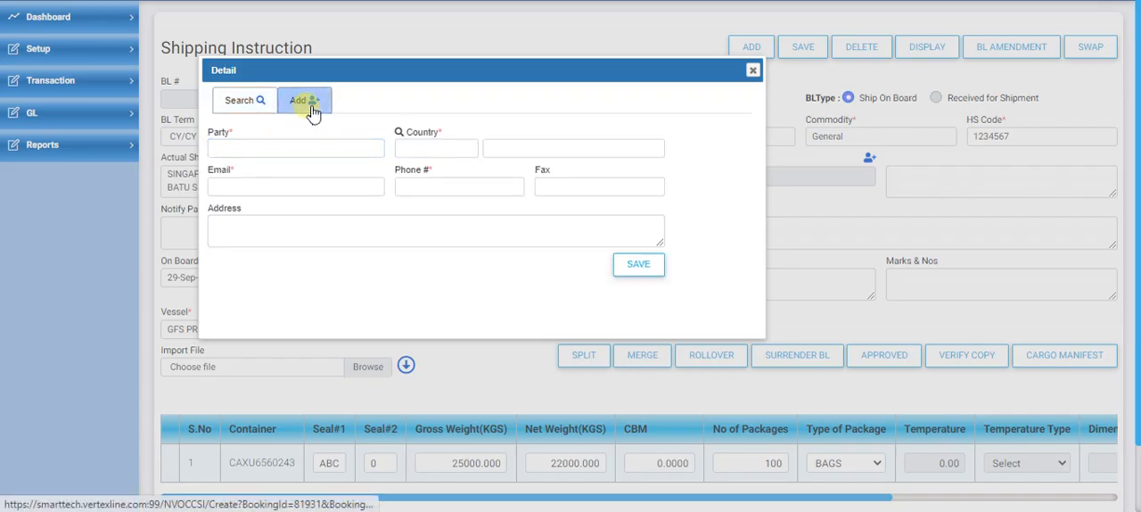
click(269, 151)
click(547, 150)
click(256, 189)
click(427, 185)
click(566, 186)
click(487, 231)
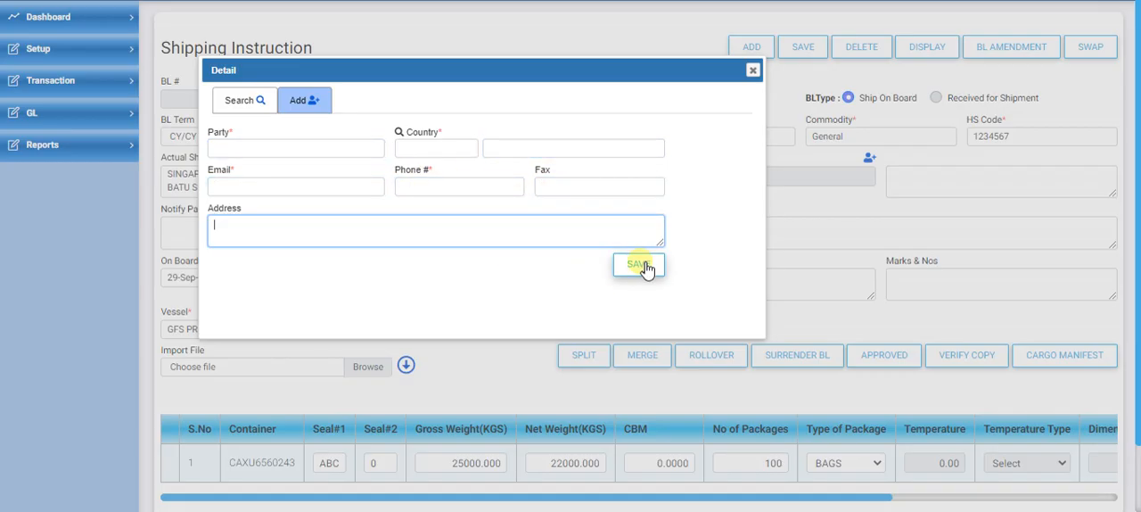
Step: Search the existing vendors for ABC and load ABC (Consignee) as the Actual Consignee
click(267, 116)
click(271, 152)
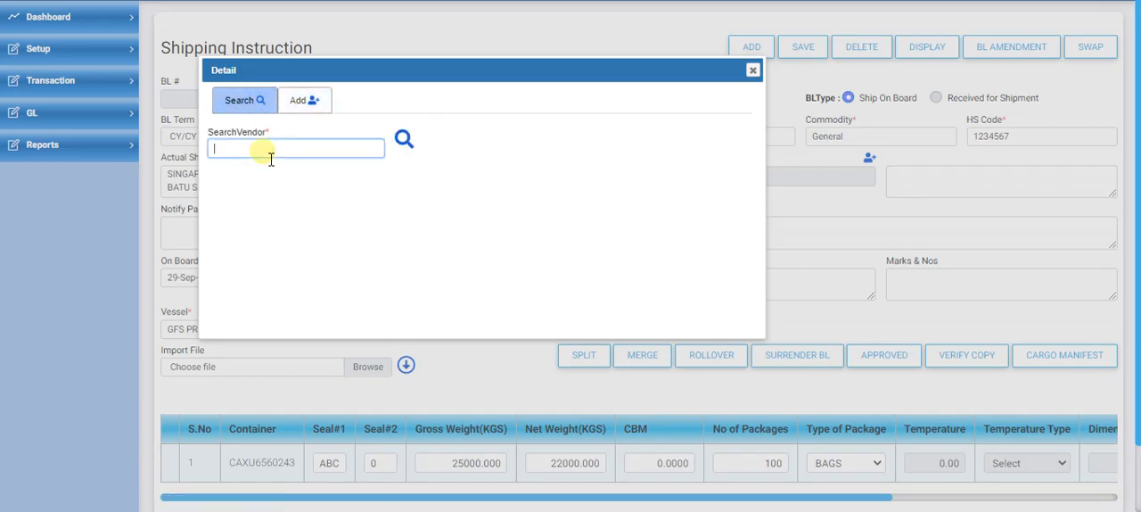
text(ABC)
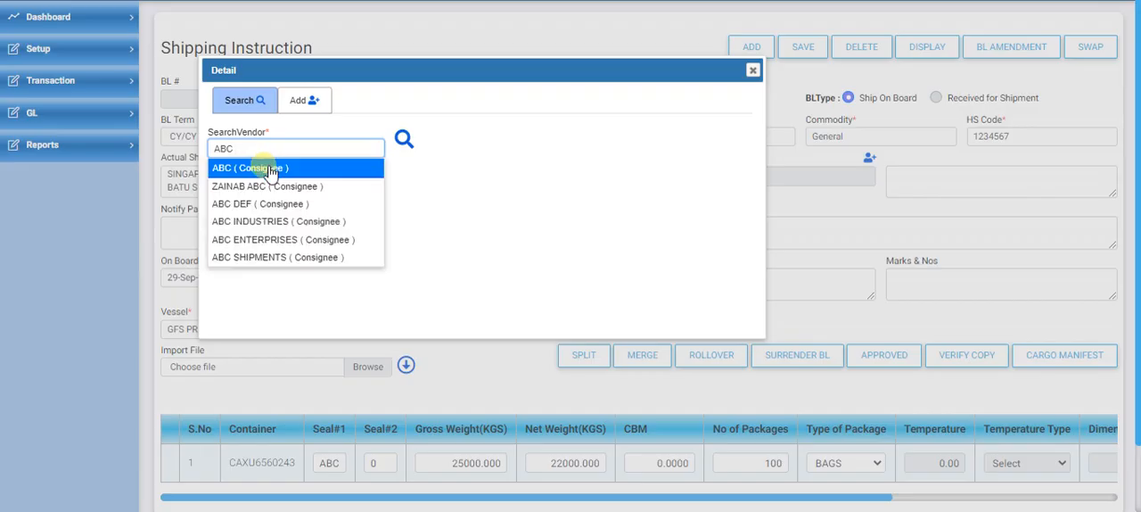
click(270, 169)
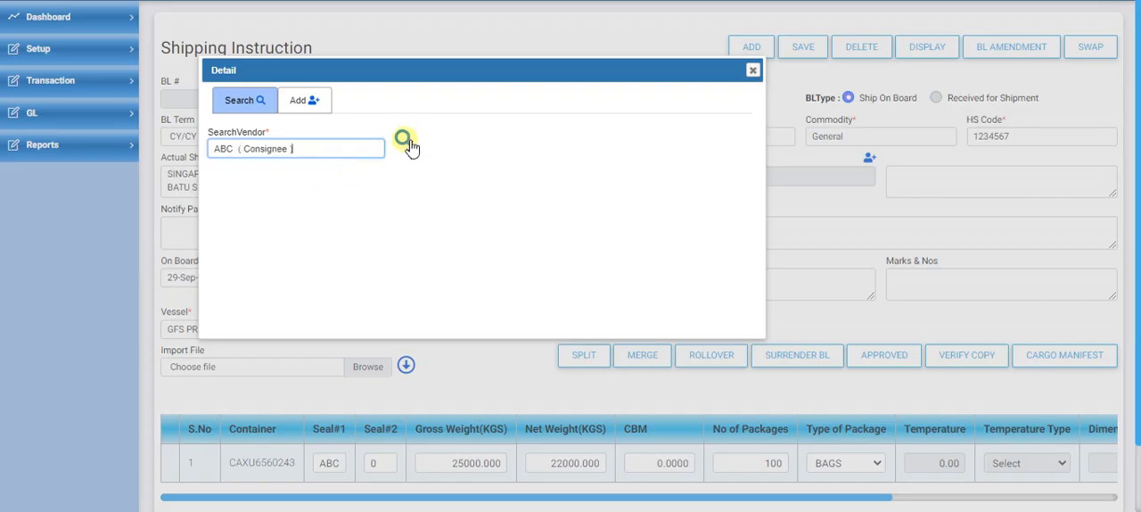
click(409, 147)
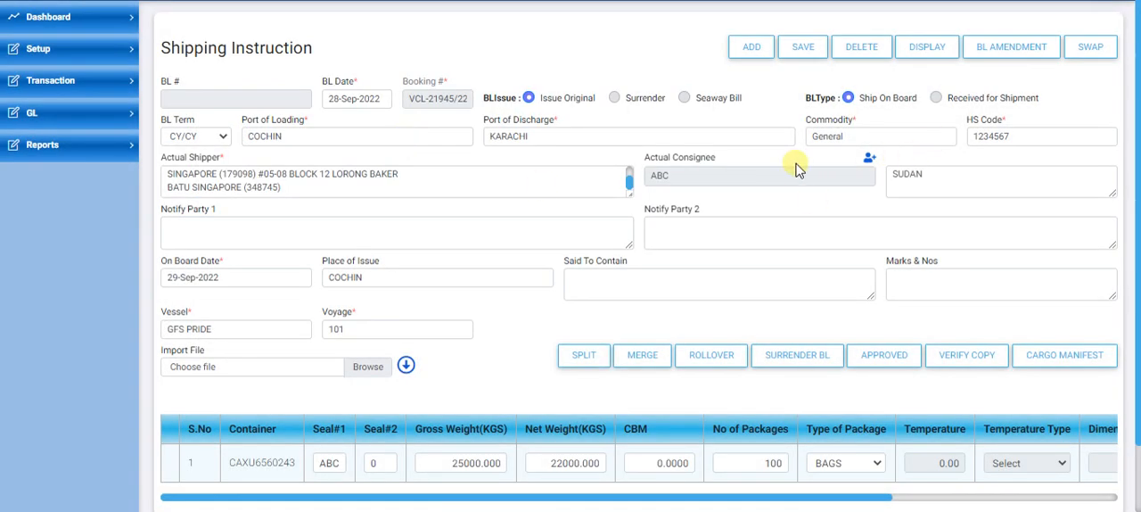
Step: Replace the Actual Consignee's address with the Consignee/Notify Party details copied from the Word document
double_click(924, 183)
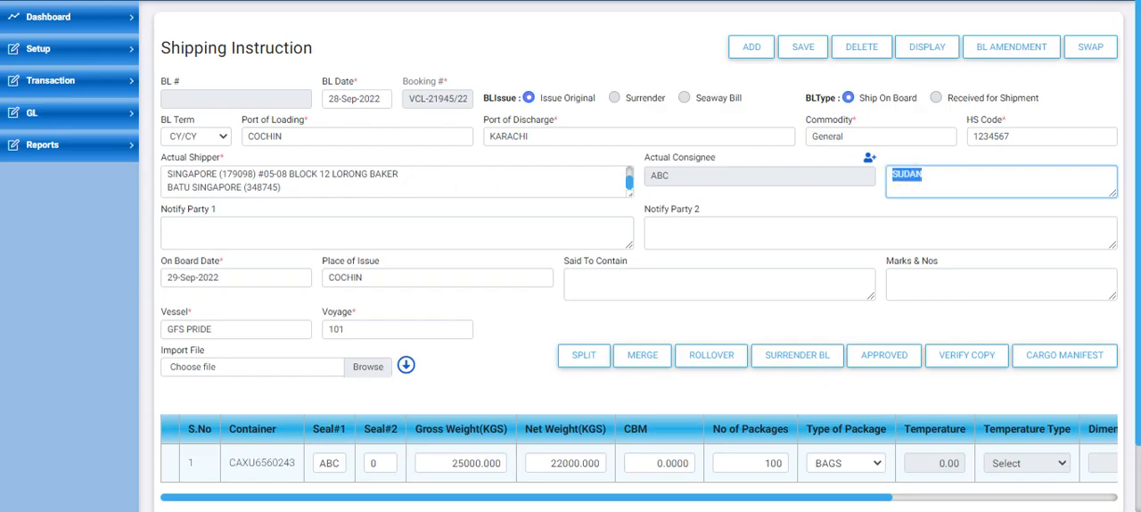
key(alt+Tab)
scroll(305, 339, down, 1)
drag(311, 319, 399, 386)
drag(503, 432, 497, 432)
key(alt+Tab)
key(ctrl+v)
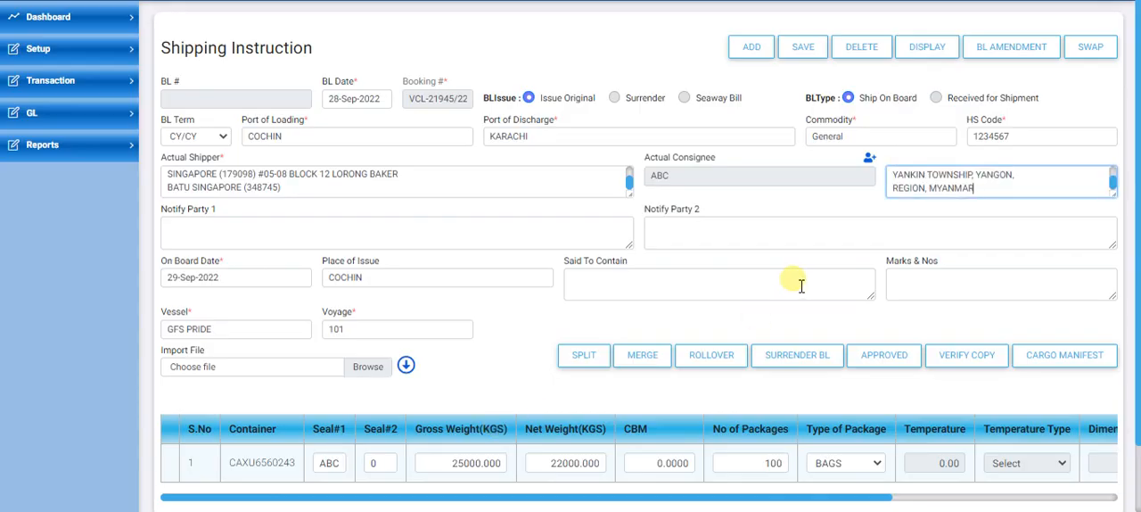
Step: Enter Same as Consignee as Notify Party 1
click(348, 248)
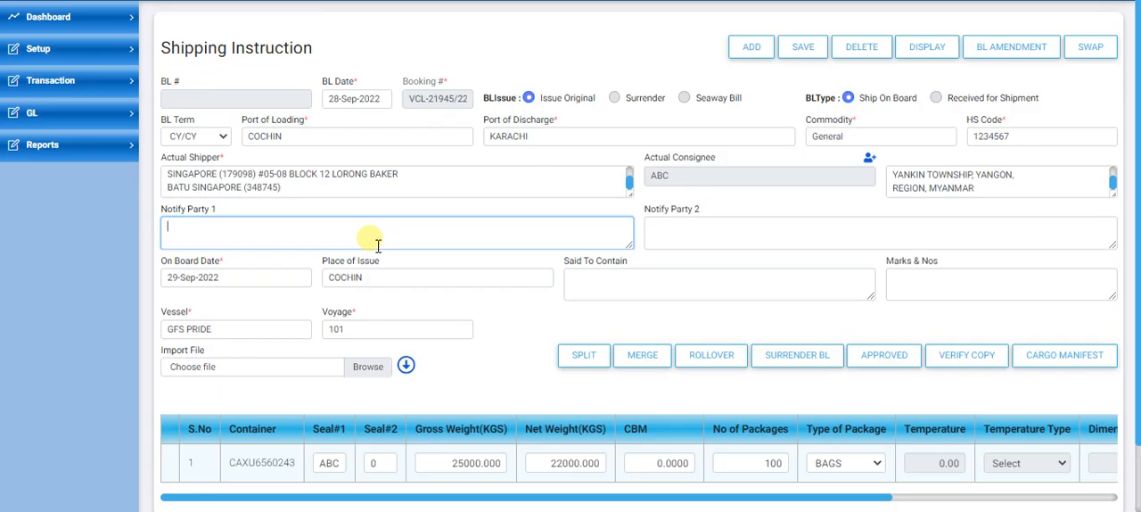
text(Same as Consignee)
Step: Check the Notify Party 2 field and the On Board Date with its calendar
click(722, 230)
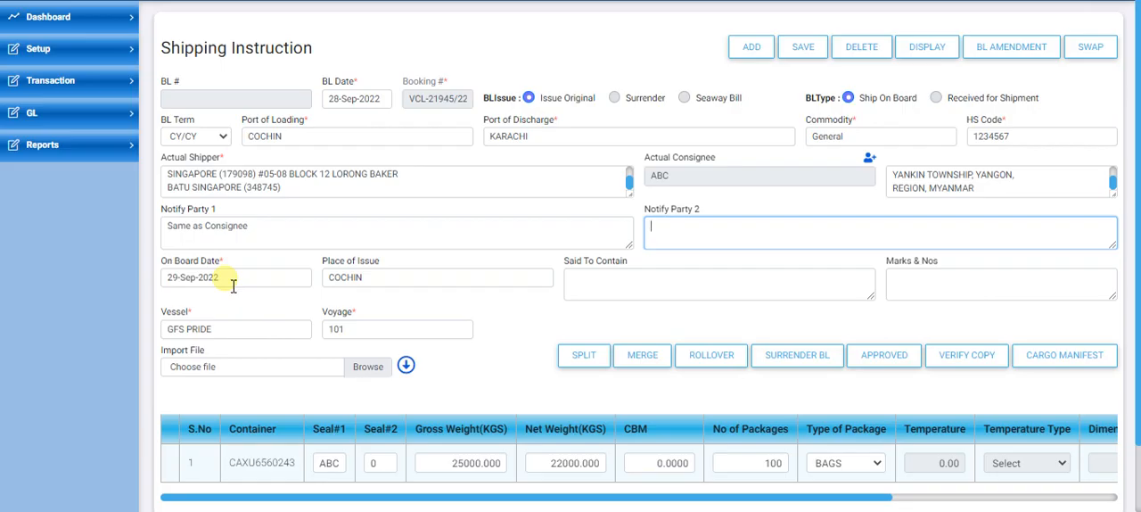
click(232, 286)
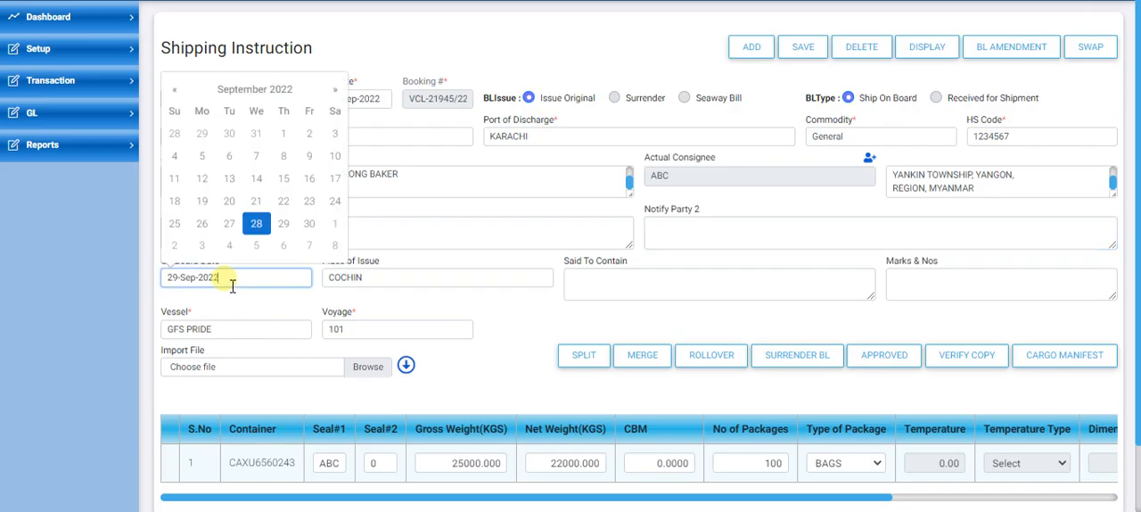
click(479, 295)
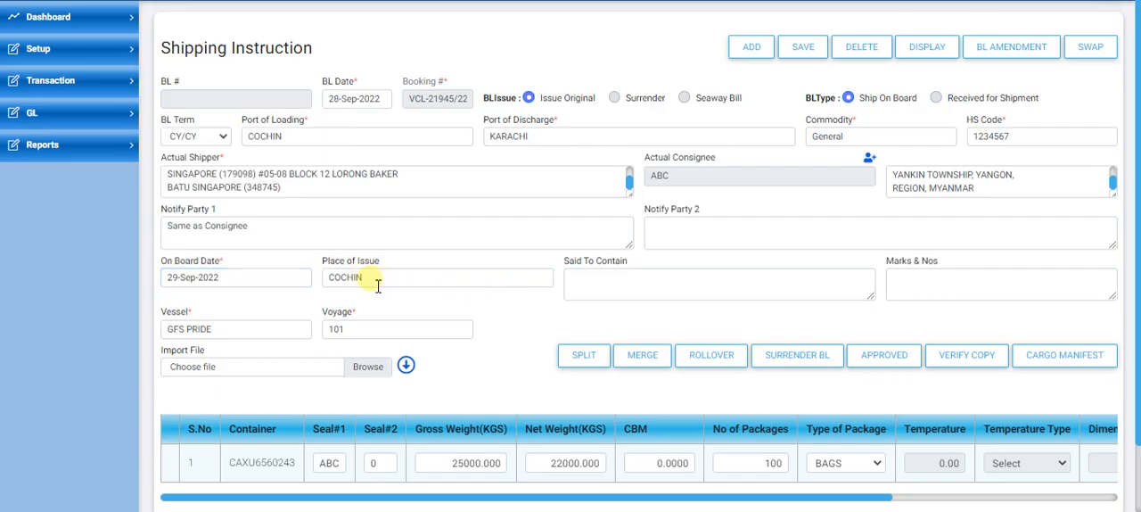
Step: Copy the description of goods from the Word document into the shipping instruction's Said To Contain field
click(669, 284)
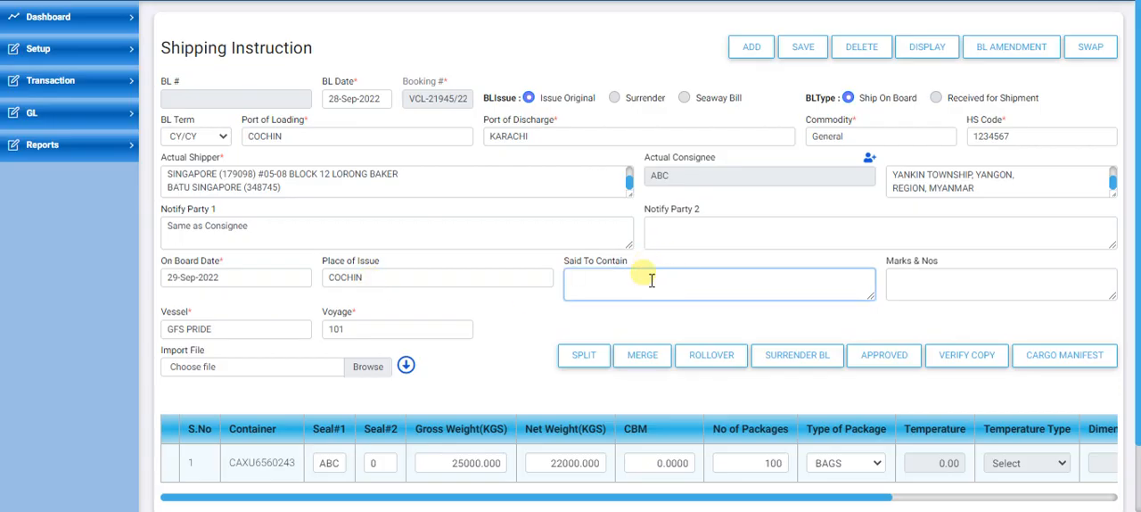
key(alt+Tab)
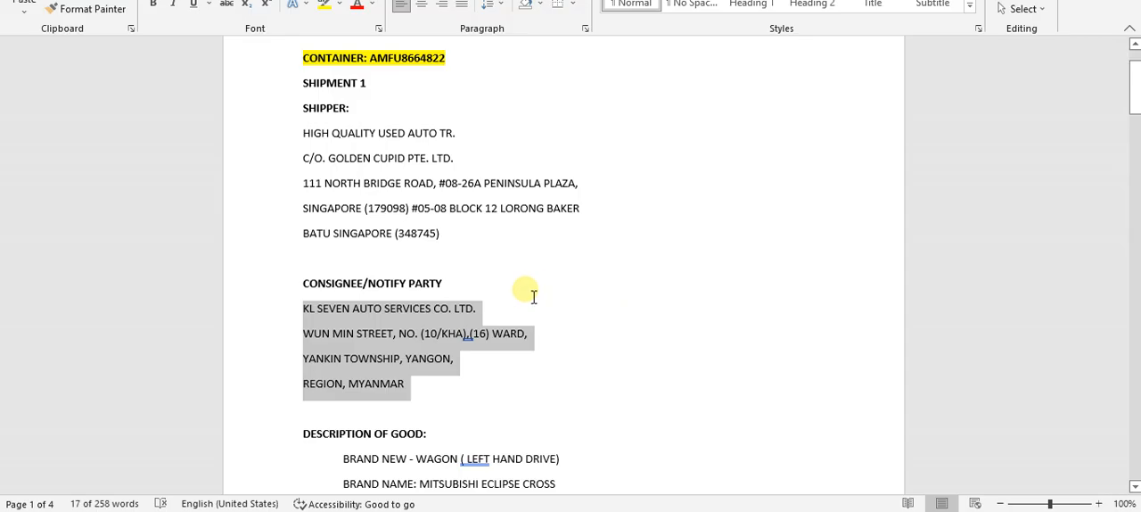
scroll(533, 298, down, 4)
drag(351, 265, 453, 444)
key(ctrl+c)
key(alt+Tab)
key(ctrl+v)
Step: Add the line 14 DAYS FREE TIME AT DESTINATION below the goods description in Said To Contain
key(Return)
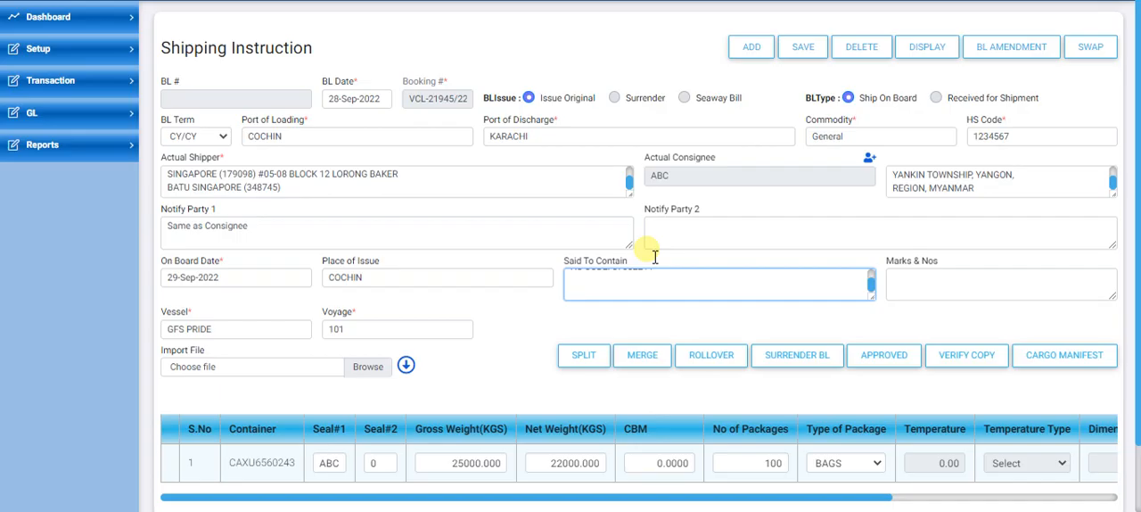
text(14 DAYS FREE TIME AT)
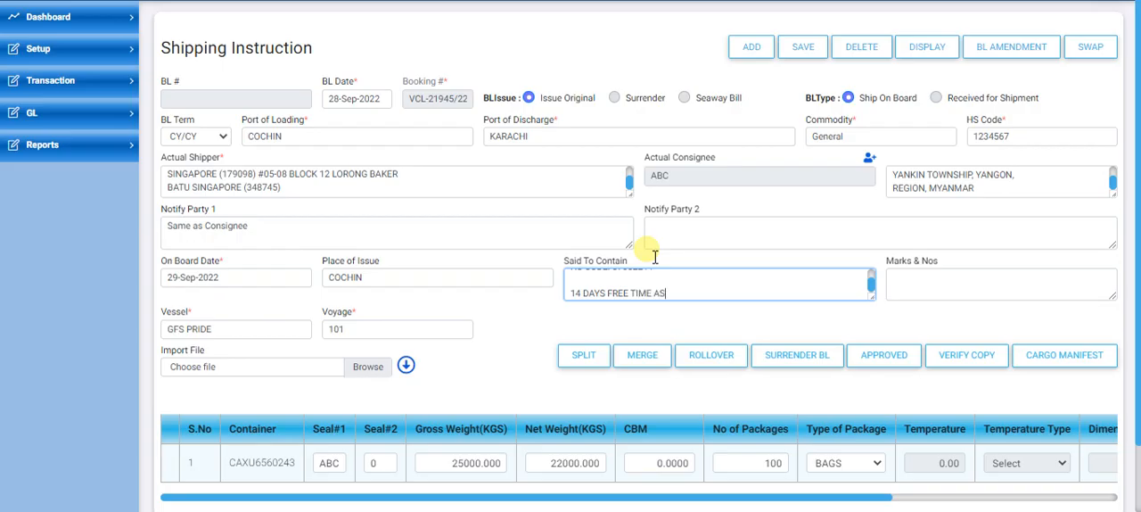
text( DESTINATION)
Step: Check the Marks & Nos, Said To Contain and Vessel fields of the shipping instruction
click(930, 290)
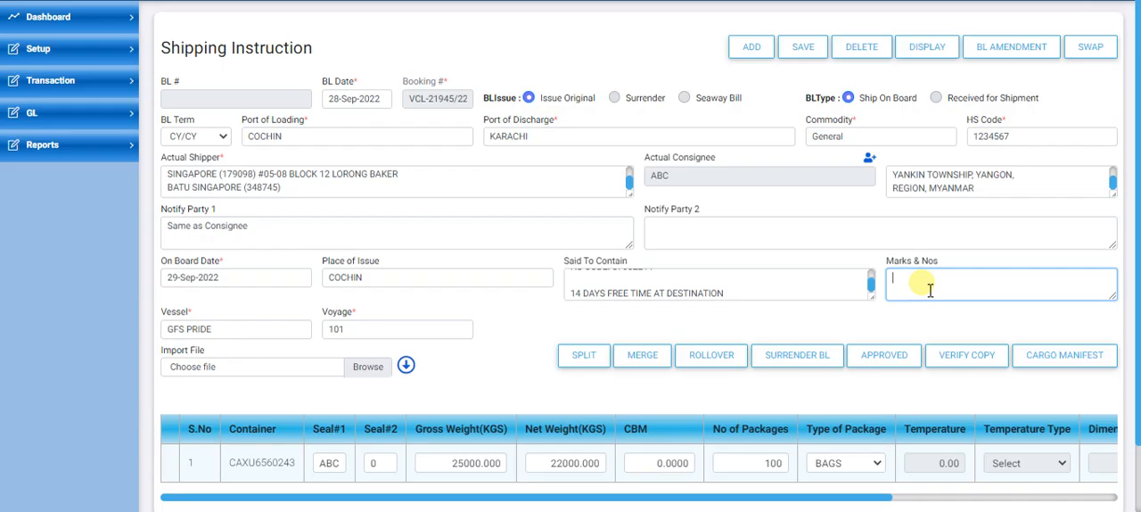
click(756, 298)
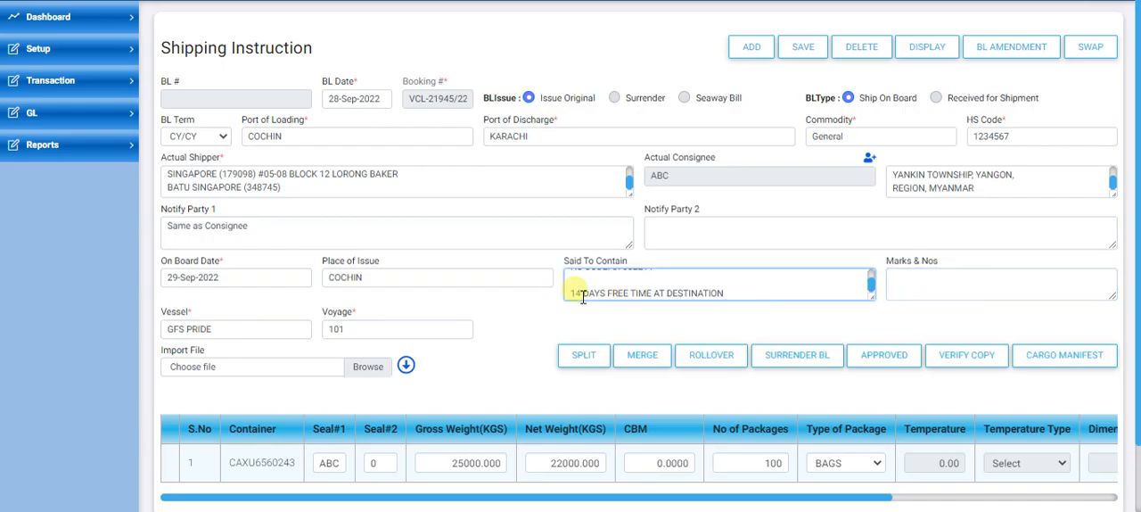
click(936, 285)
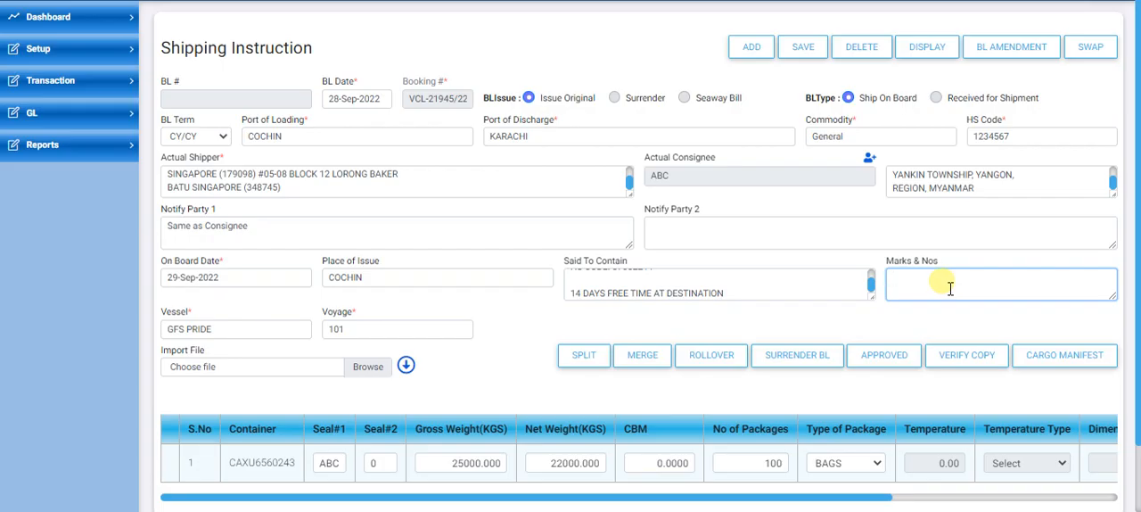
click(204, 332)
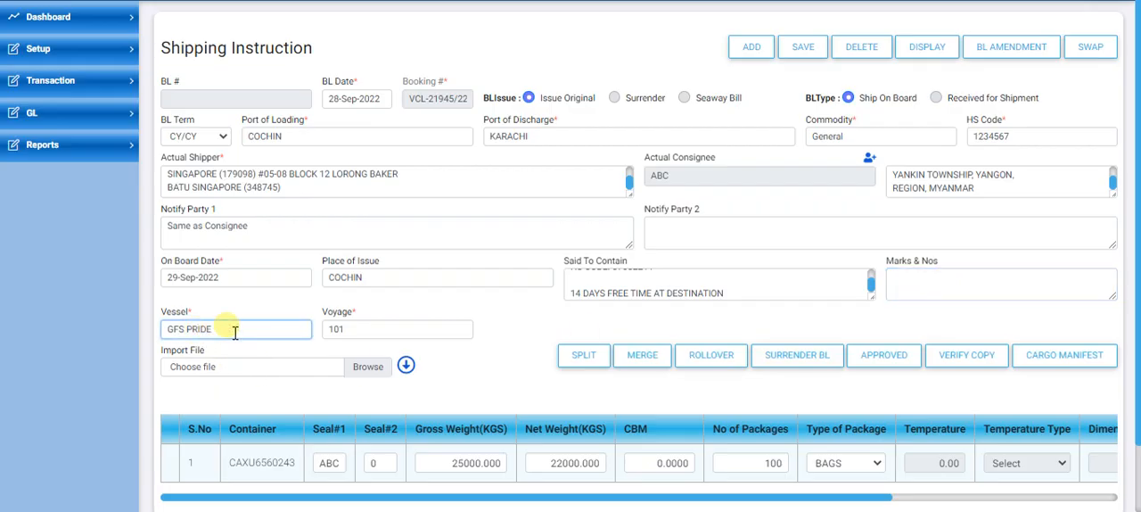
Step: Set the shipping instruction's Voyage to 1W0a1 and look at the voyage on the booking record
click(362, 333)
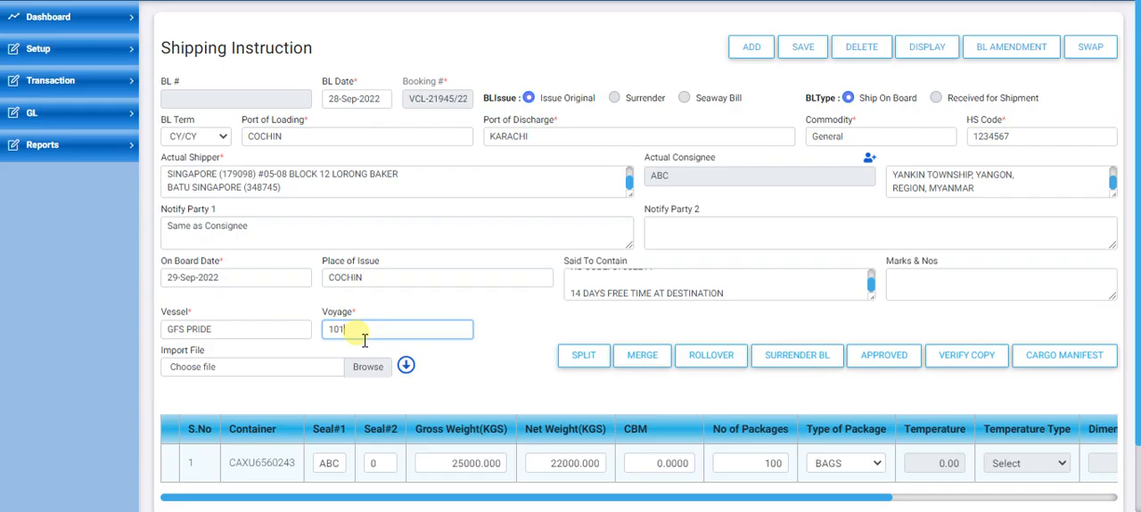
text(W0a)
click(509, 312)
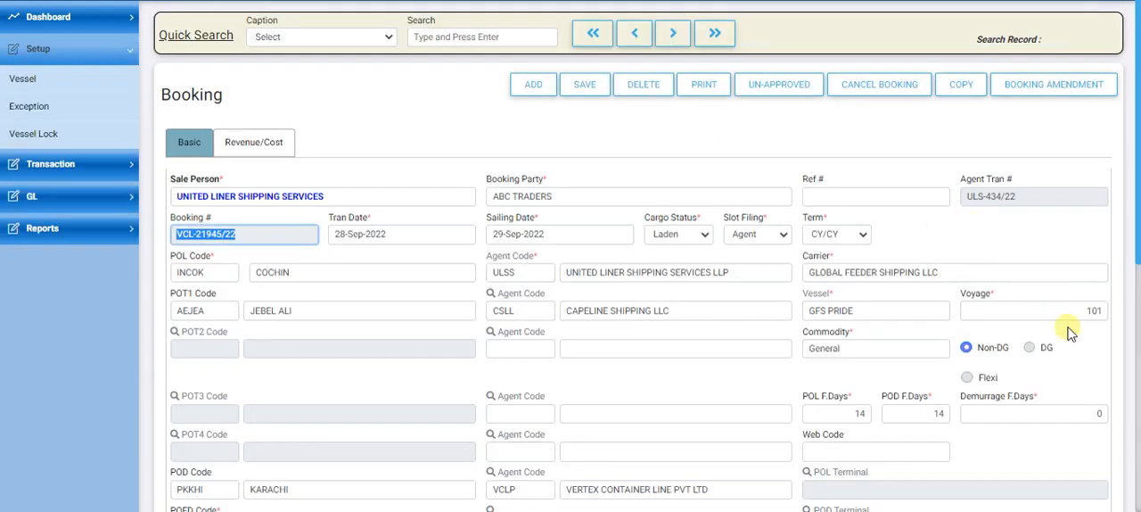
click(1076, 317)
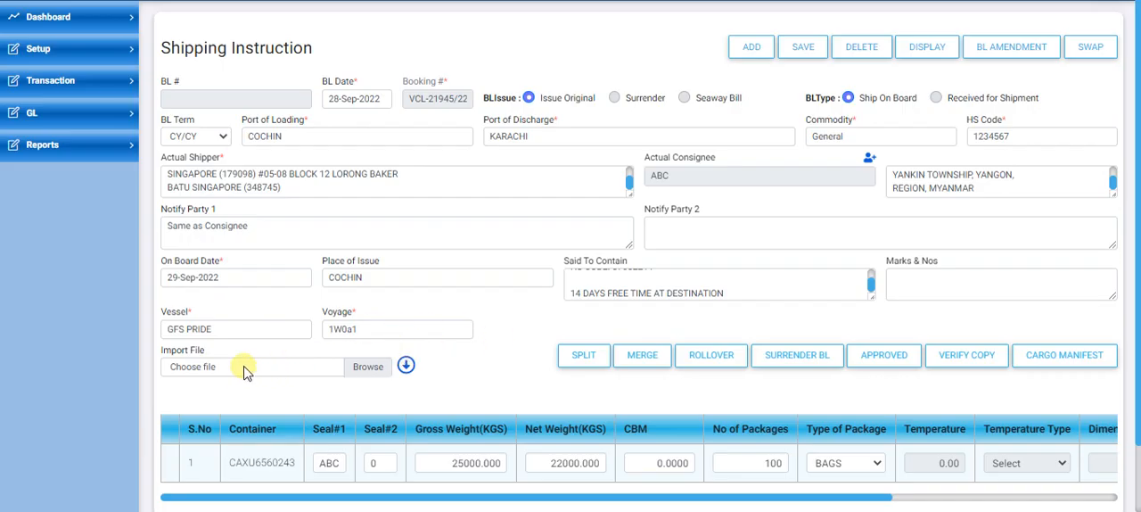
Step: Check the container row of the shipping instruction, then save the record
scroll(246, 372, down, 2)
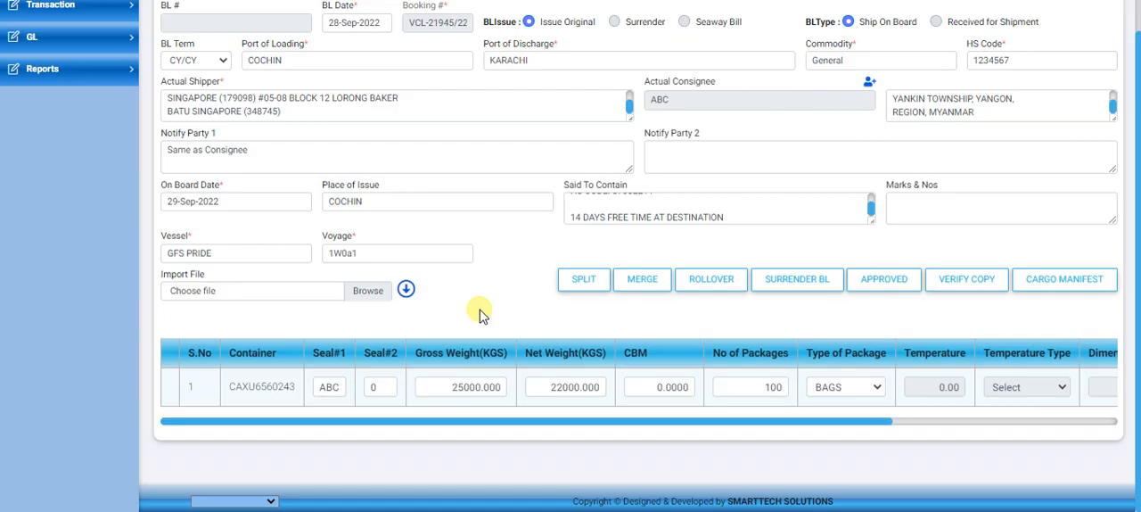
drag(230, 386, 302, 392)
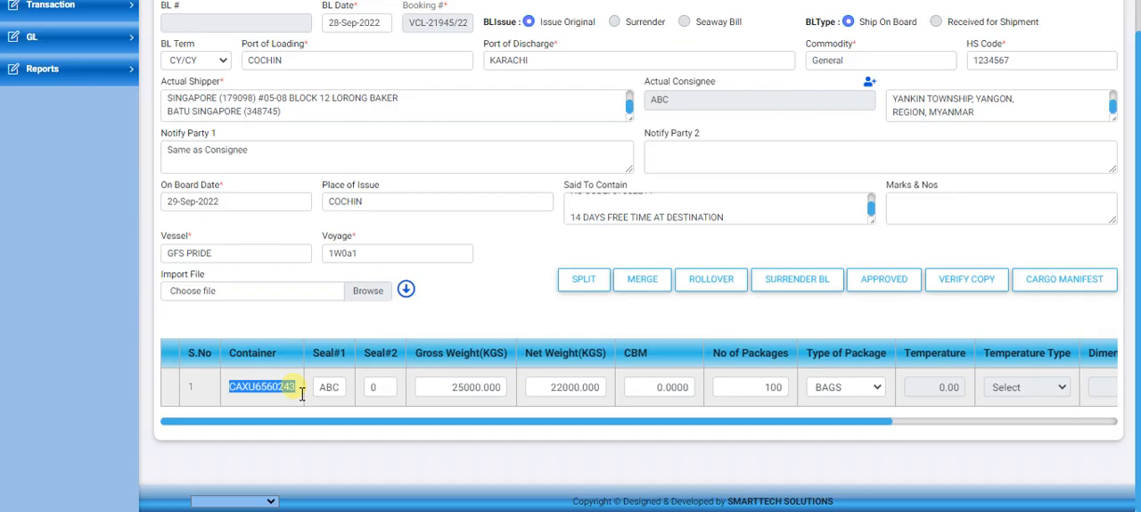
drag(874, 423, 594, 423)
scroll(654, 363, up, 1)
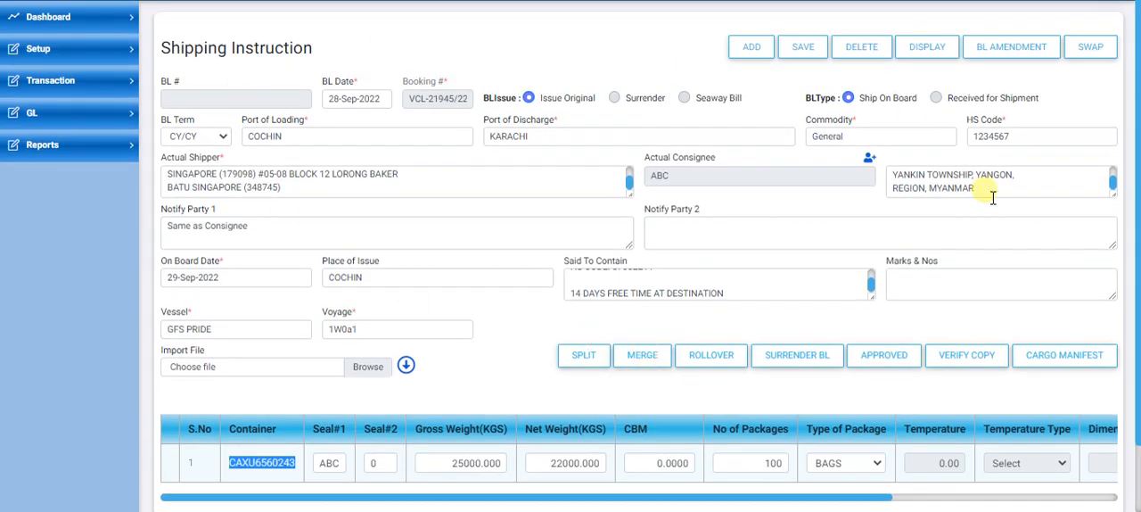
click(809, 50)
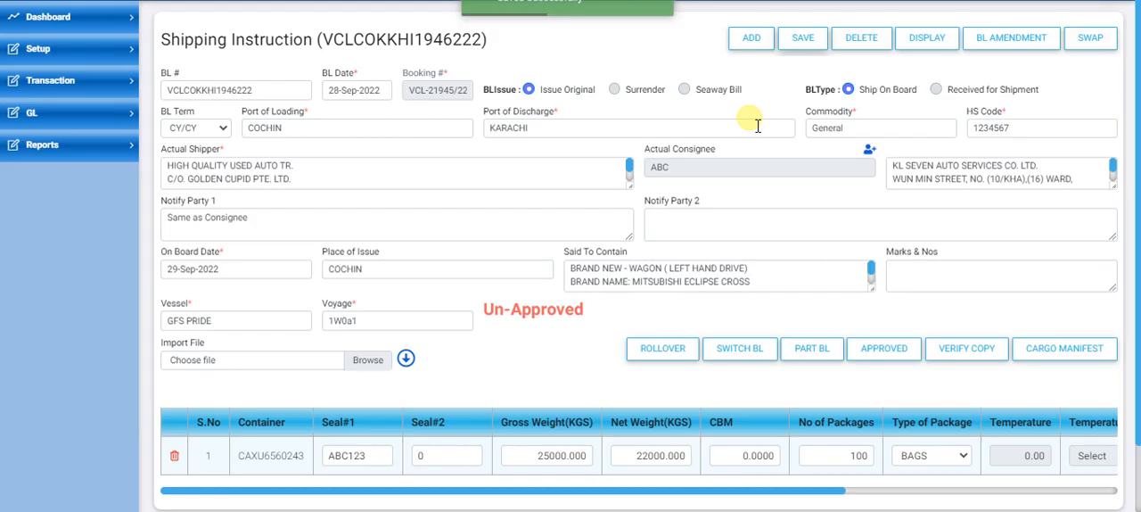
Step: Check the saved shipping instruction's BL number and approval status
double_click(204, 91)
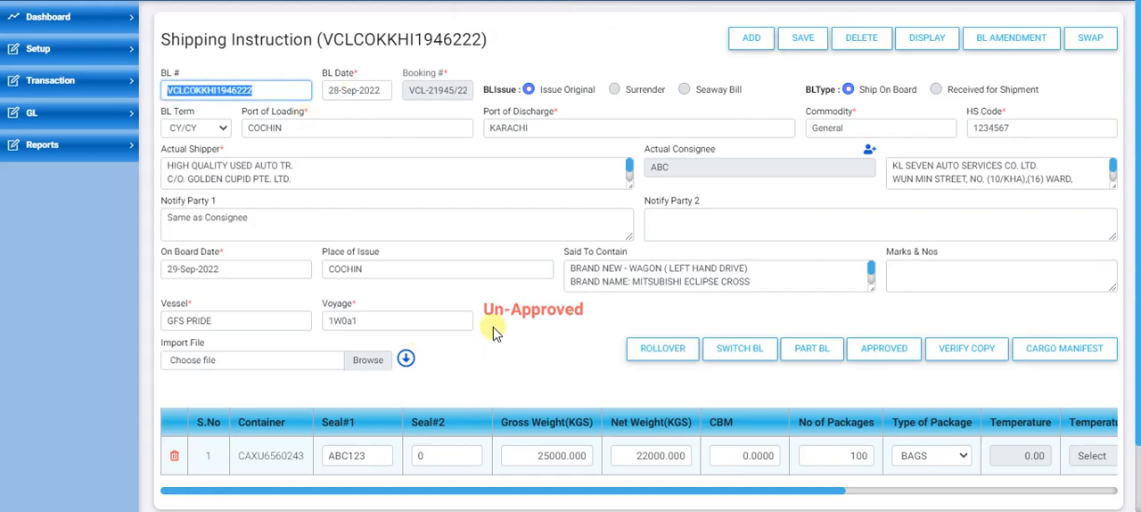
drag(487, 310, 588, 316)
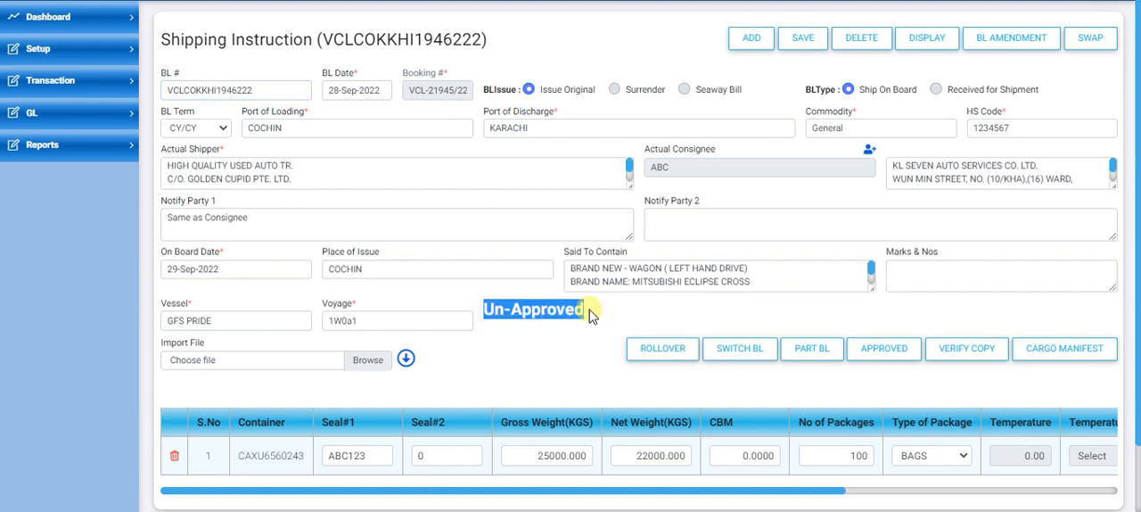
click(598, 313)
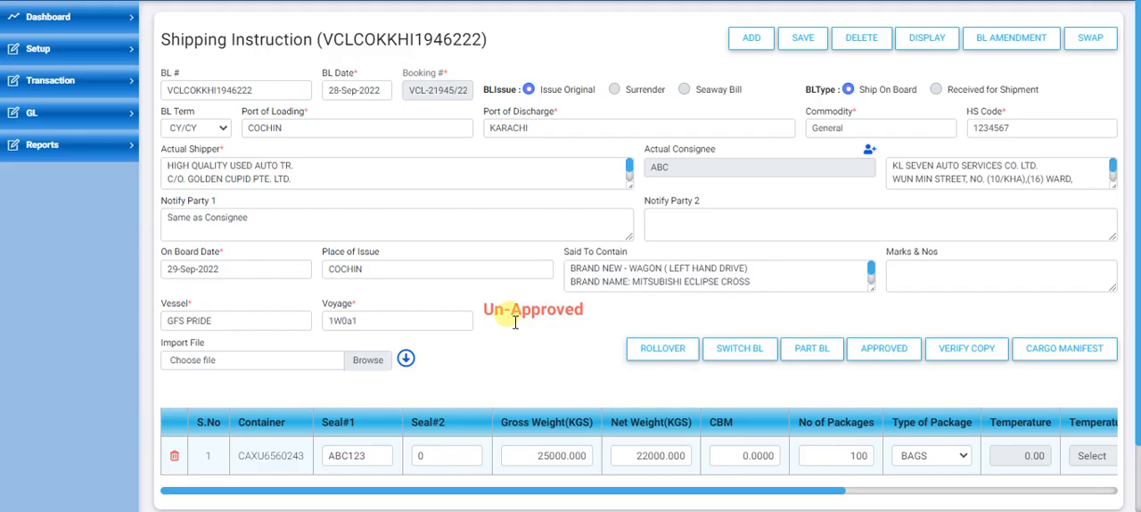
drag(484, 312, 584, 321)
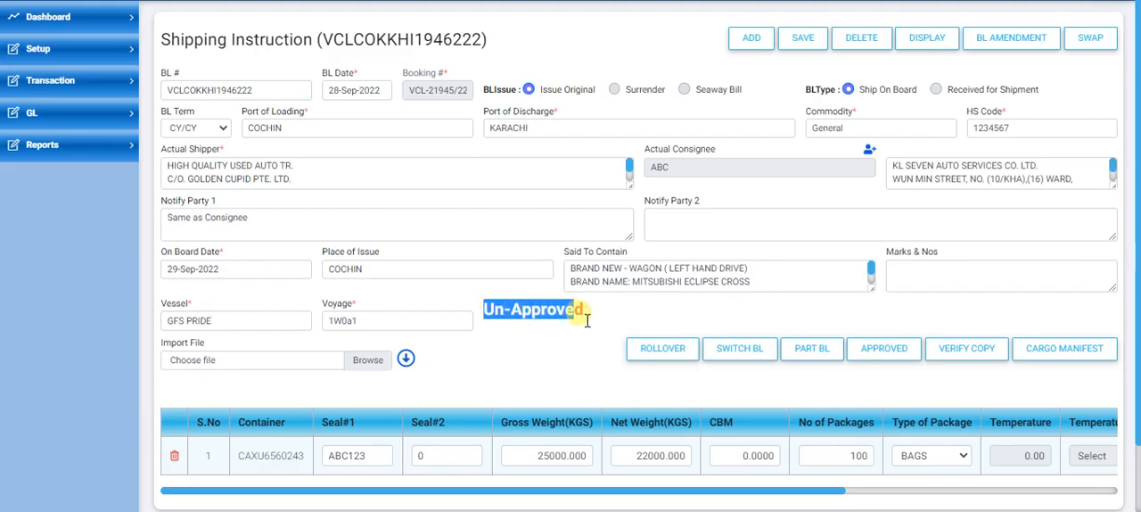
click(593, 314)
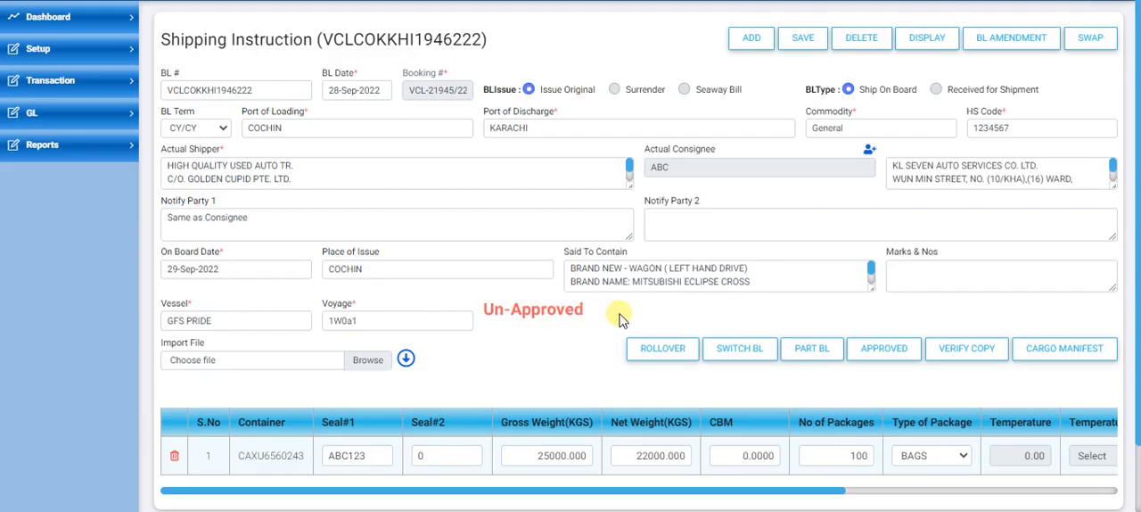
Step: Generate the shipping instruction's verify copy with HS Code, M3, Total CBM and CBM Per Container excluded
click(966, 357)
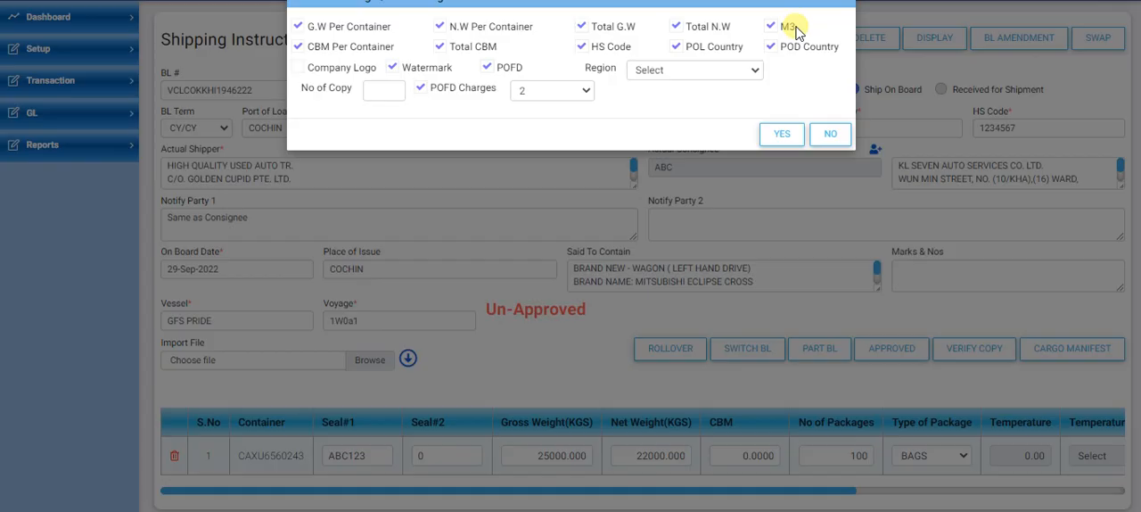
click(581, 47)
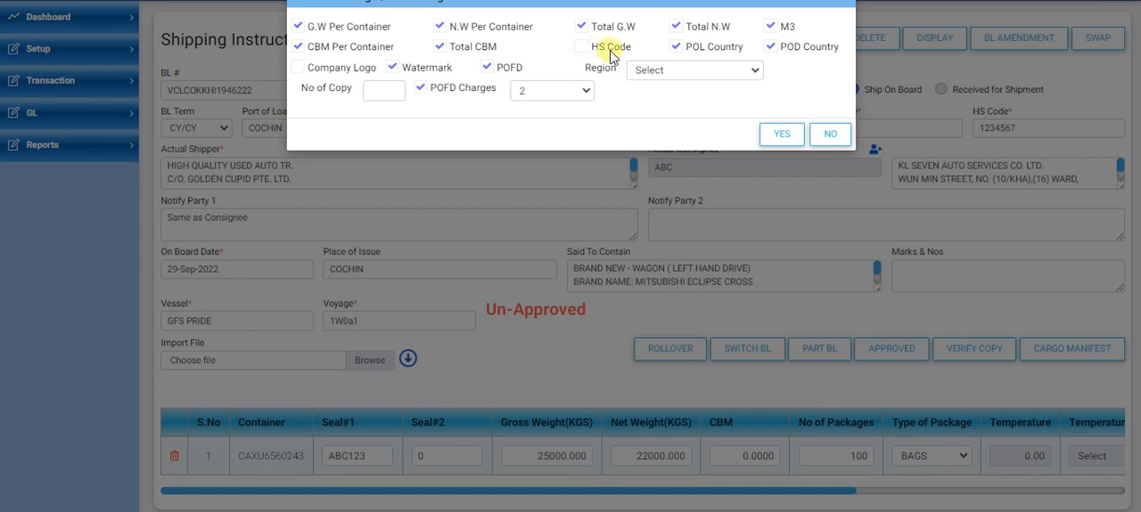
click(771, 26)
click(441, 51)
click(297, 47)
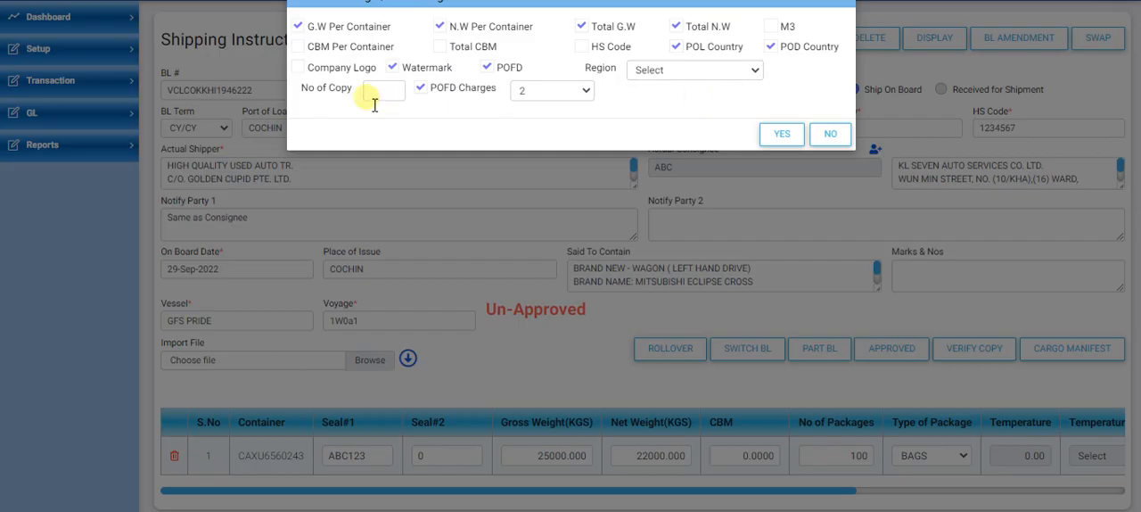
click(768, 139)
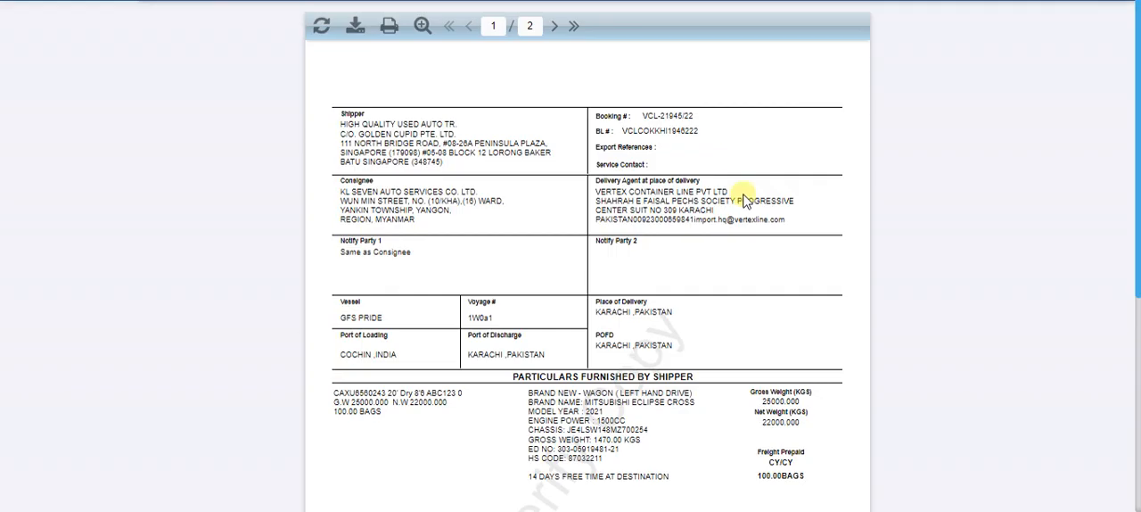
Step: Review the party and cargo details on the verify copy and export it to PDF
scroll(745, 201, down, 3)
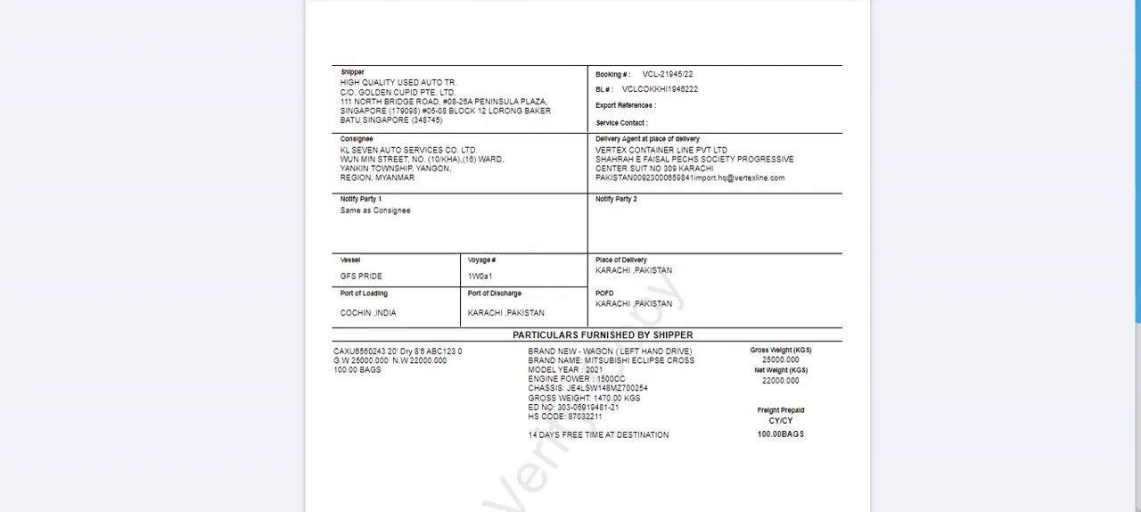
drag(1139, 150, 1138, 52)
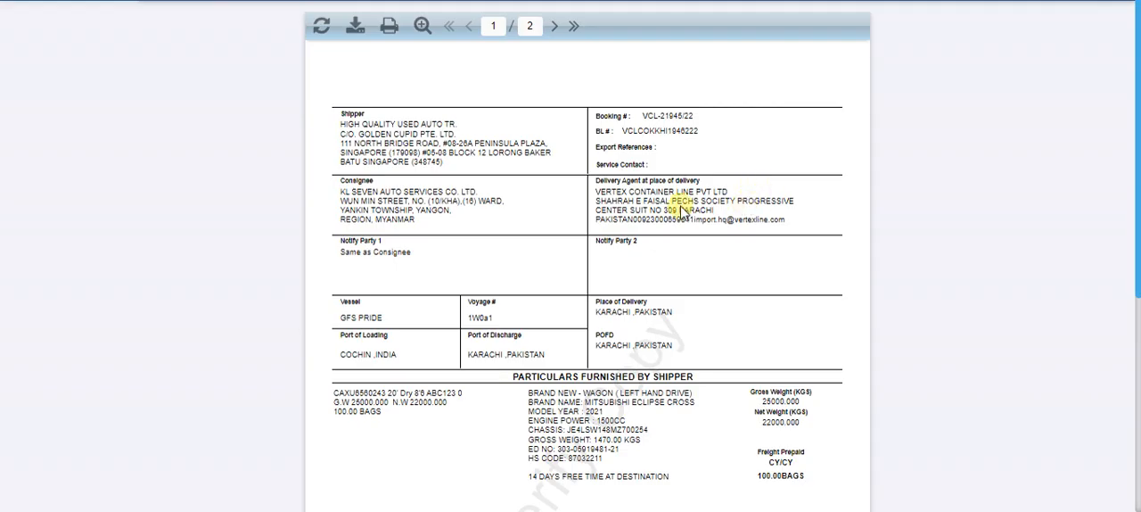
click(352, 28)
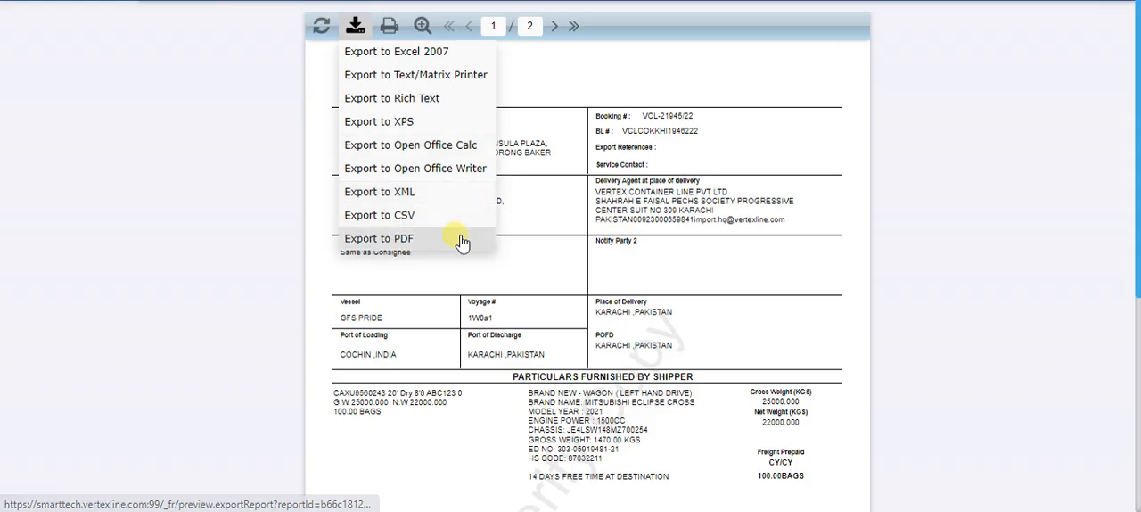
click(390, 239)
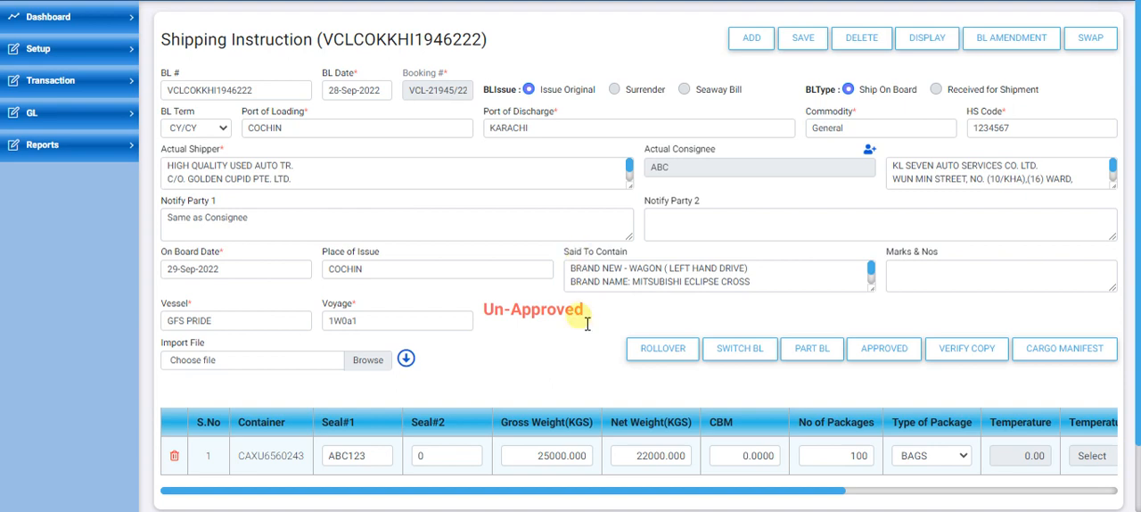
Step: Approve the shipping instruction and check its approval status
click(899, 366)
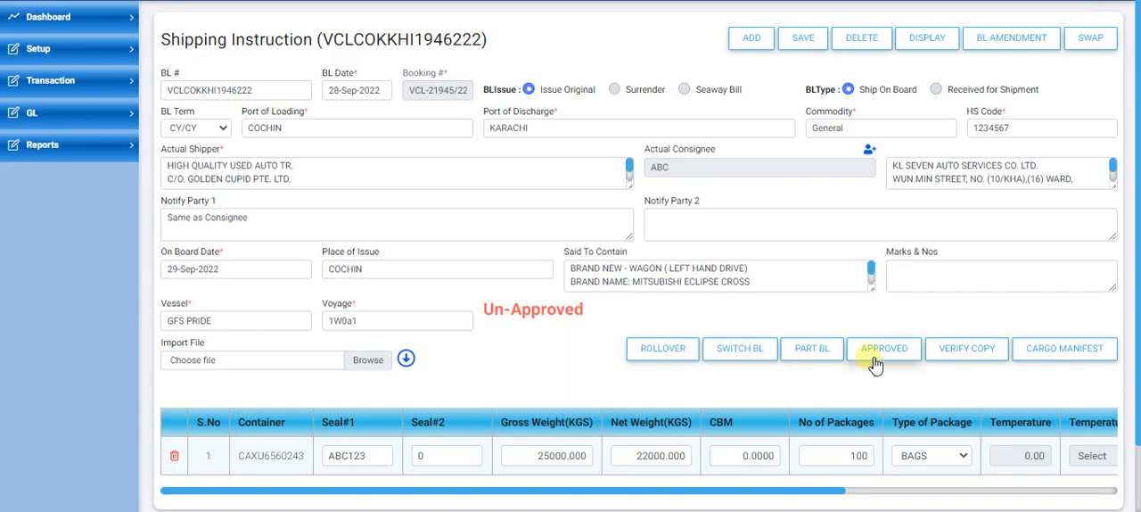
click(875, 362)
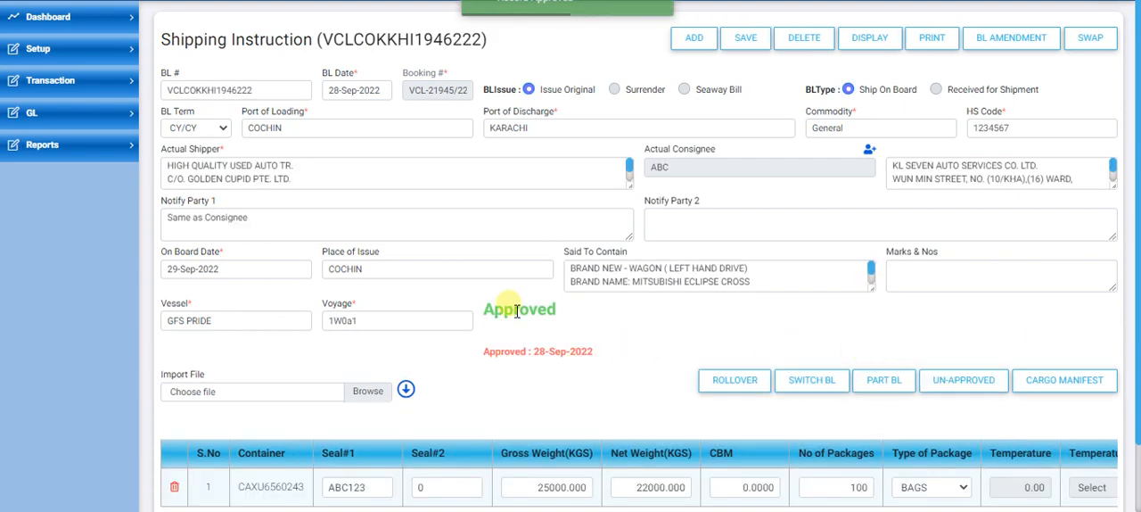
drag(482, 309, 576, 309)
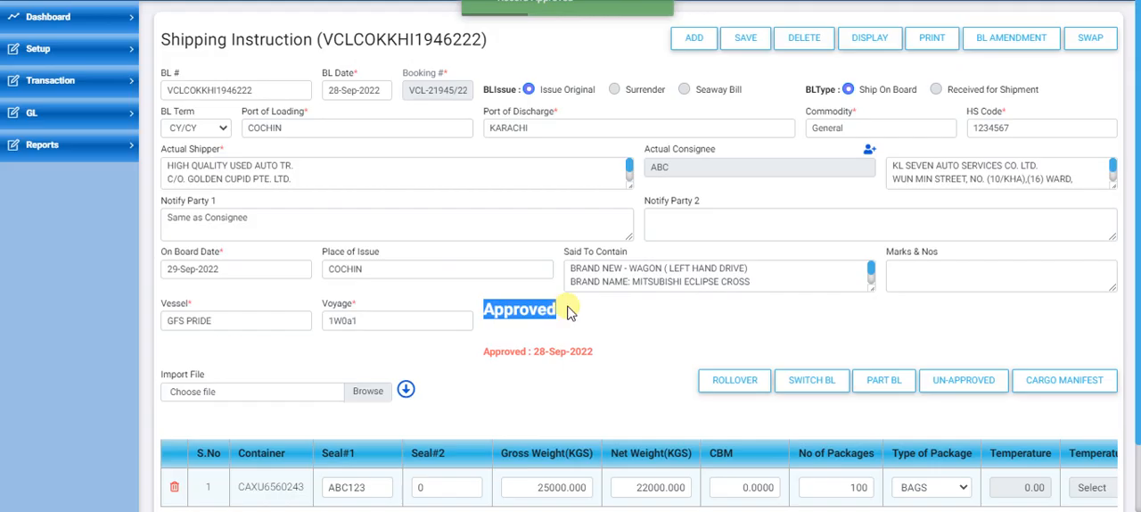
click(622, 330)
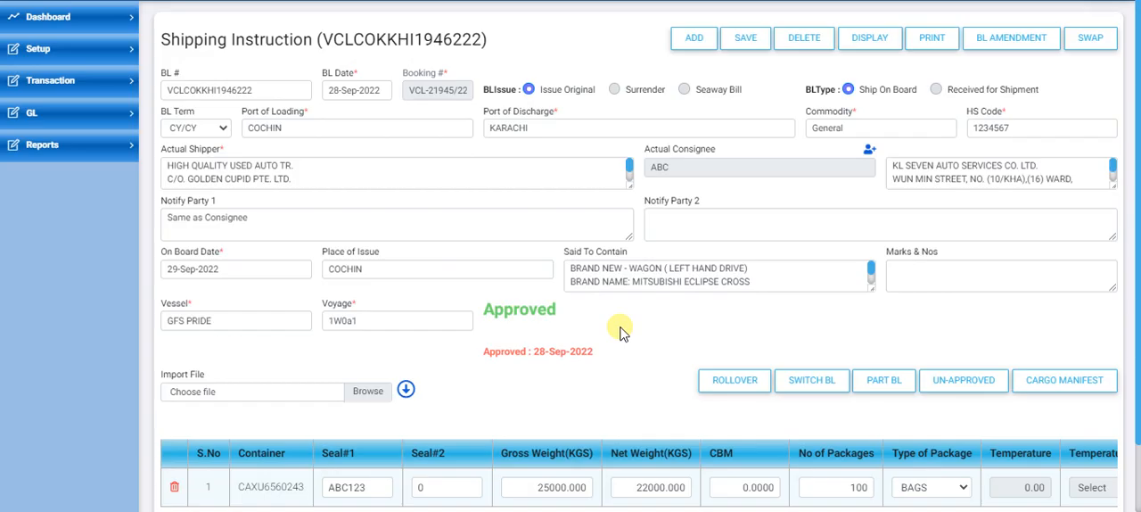
drag(488, 312, 573, 316)
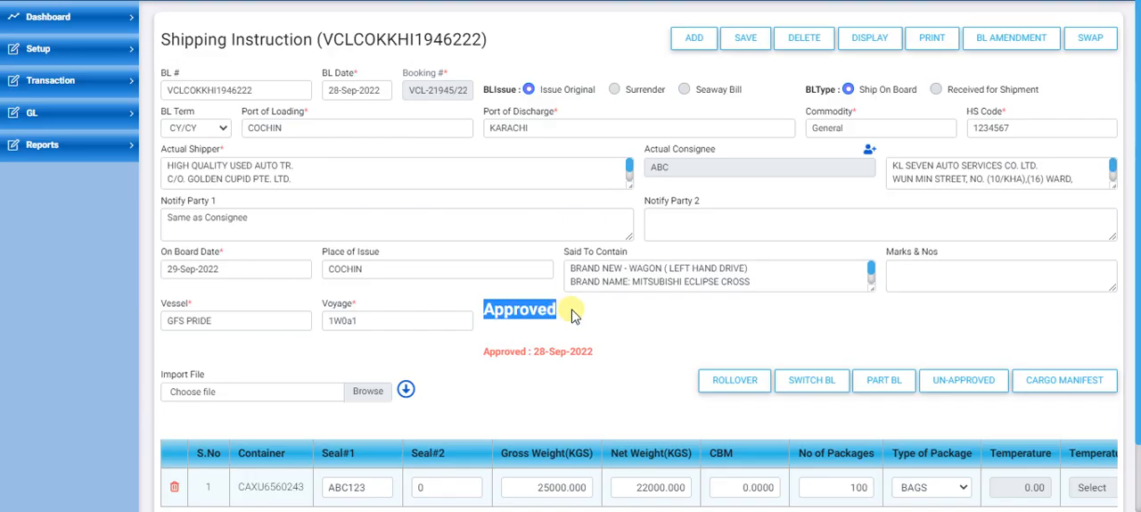
click(560, 309)
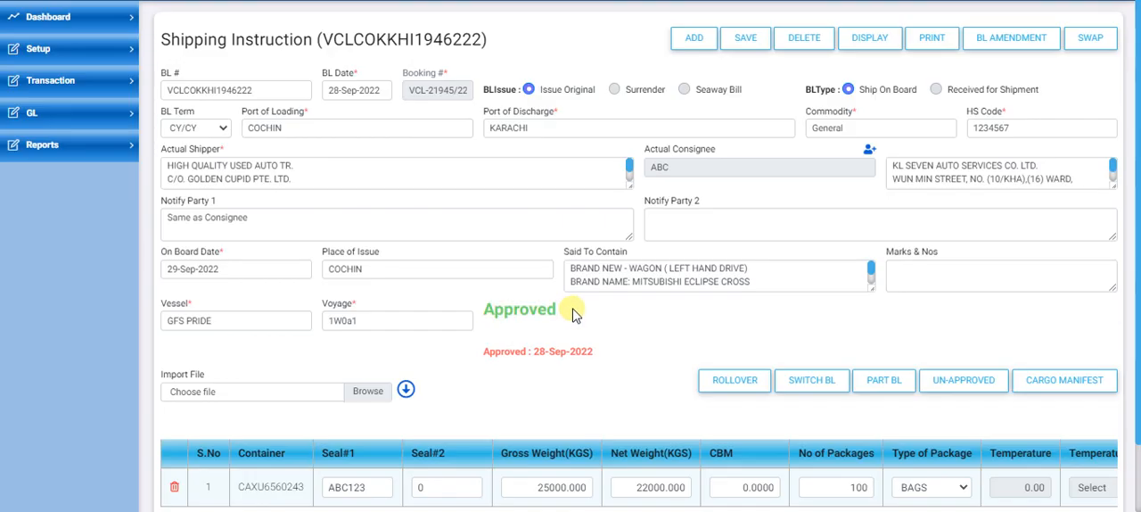
Step: Open the Vessel Lock setup form and set its TranDate to 29-Sep-2022
click(89, 60)
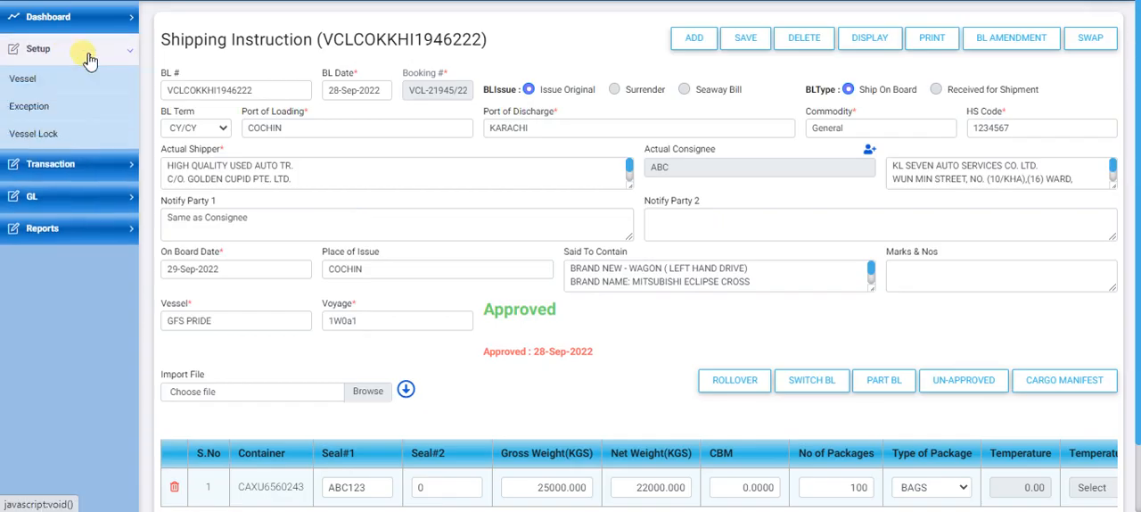
click(42, 134)
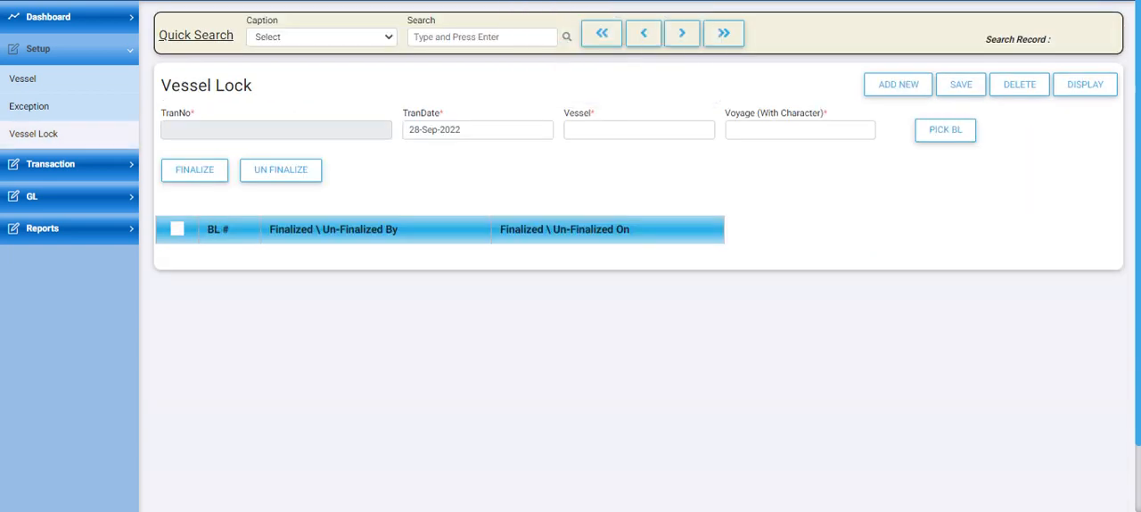
click(472, 132)
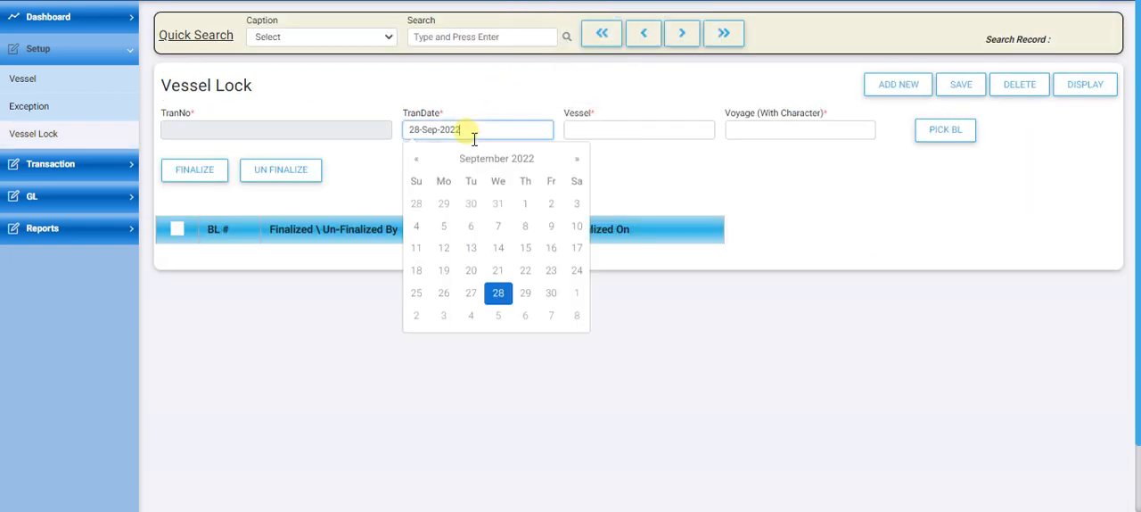
click(525, 293)
Step: Copy vessel GFS PRIDE and voyage 1W0a1 from the shipping instruction into the Vessel Lock form
click(580, 132)
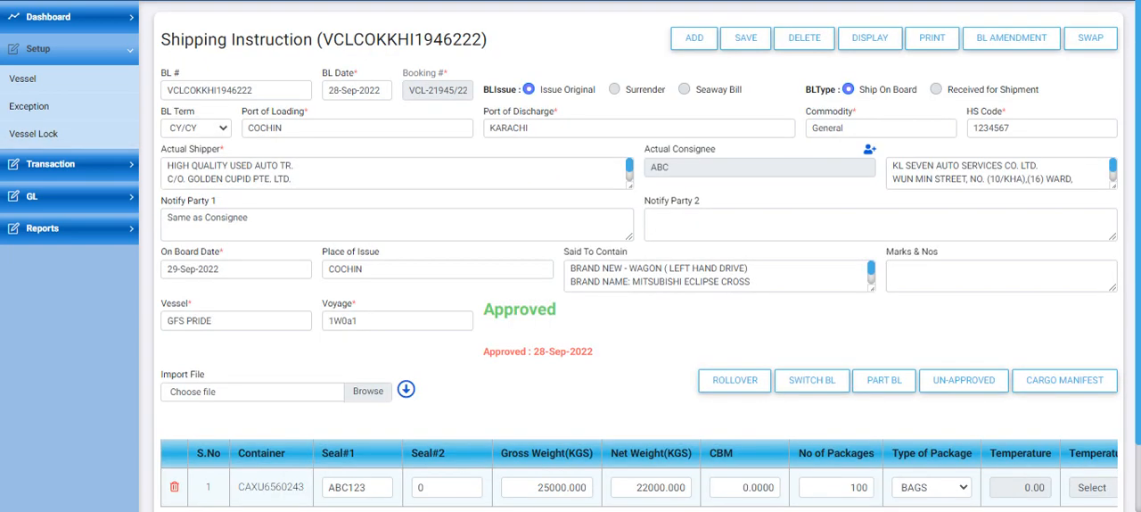
triple_click(223, 323)
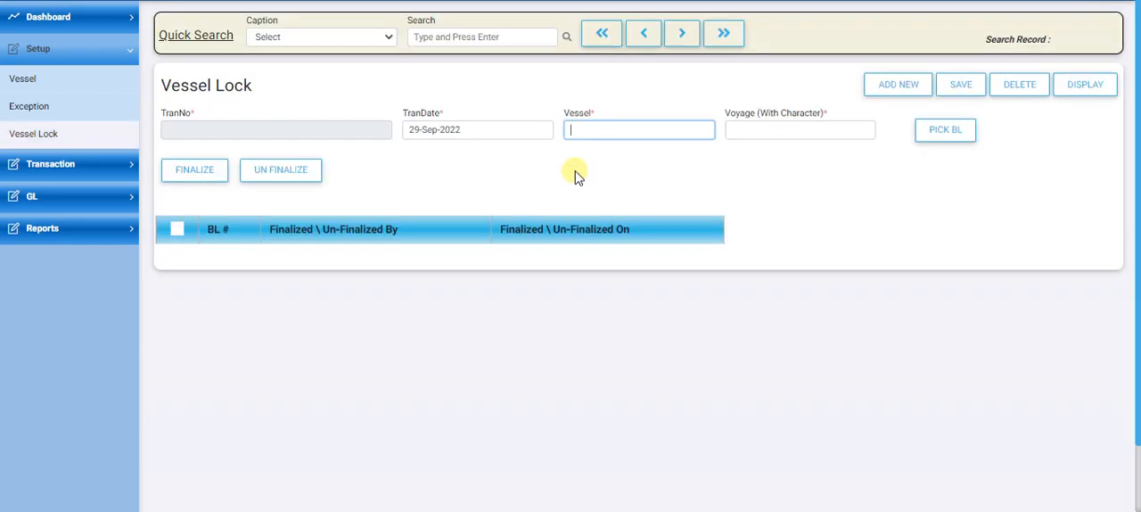
key(ctrl+v)
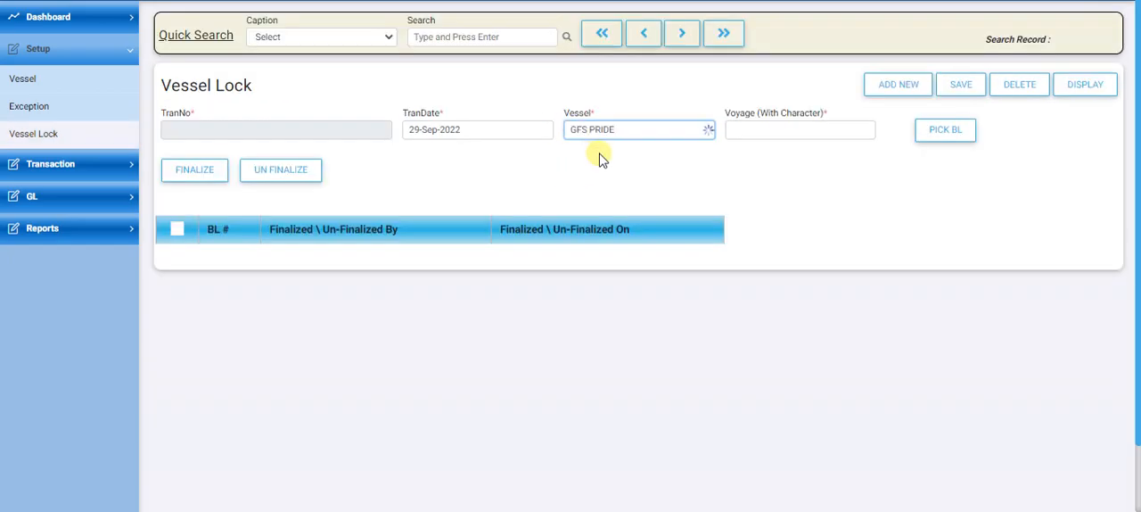
click(605, 153)
click(790, 132)
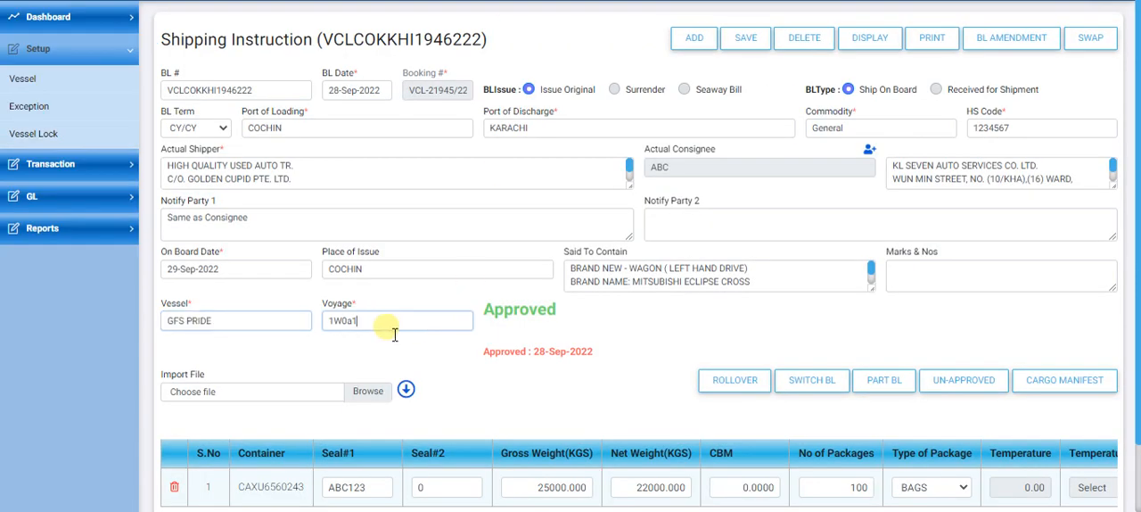
triple_click(393, 330)
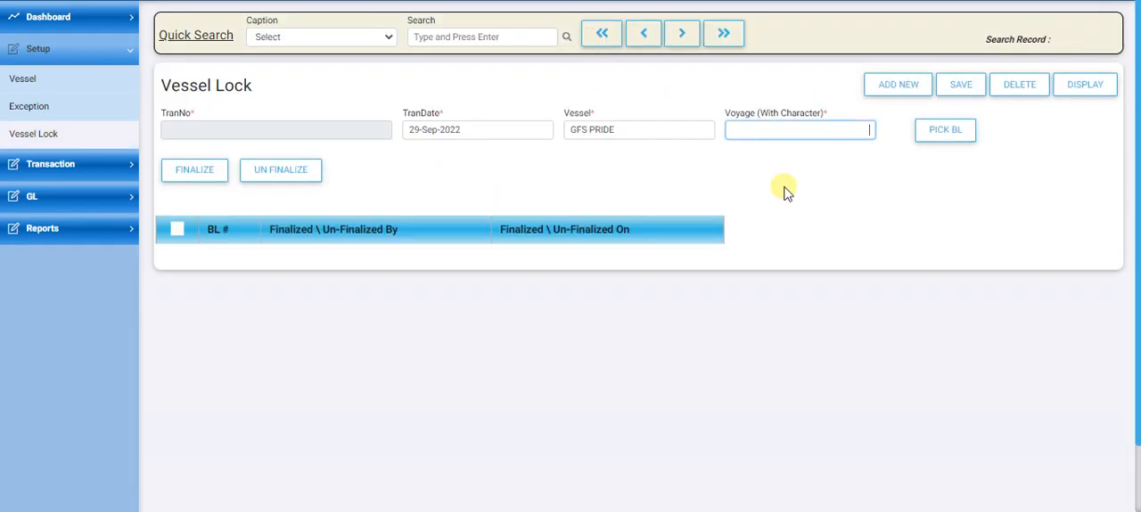
text(1W0a1)
Step: Open the pick list of BLs for the vessel lock and compare the listed BL number with the shipping instruction
click(948, 136)
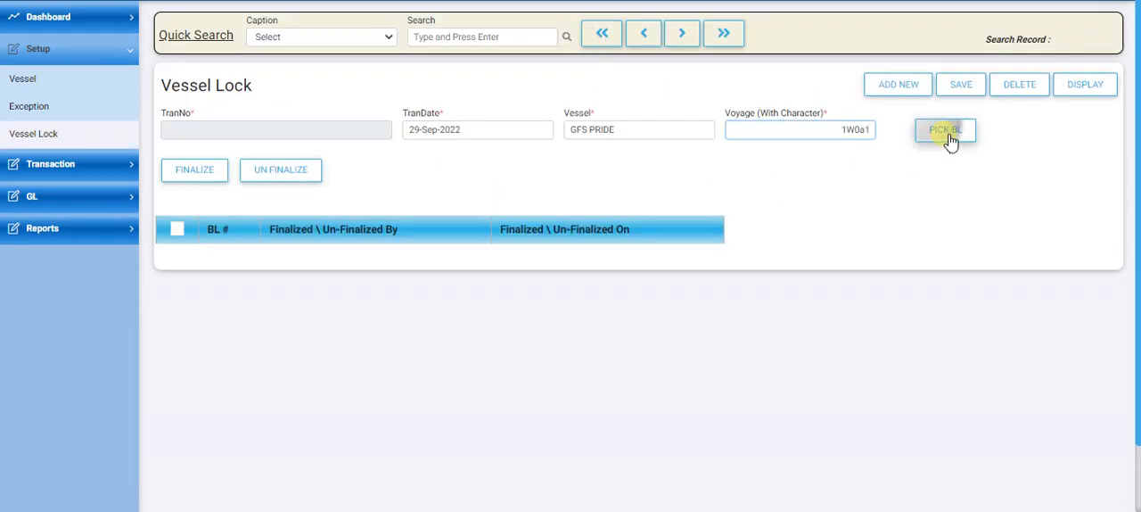
drag(339, 142, 457, 152)
click(437, 139)
double_click(436, 141)
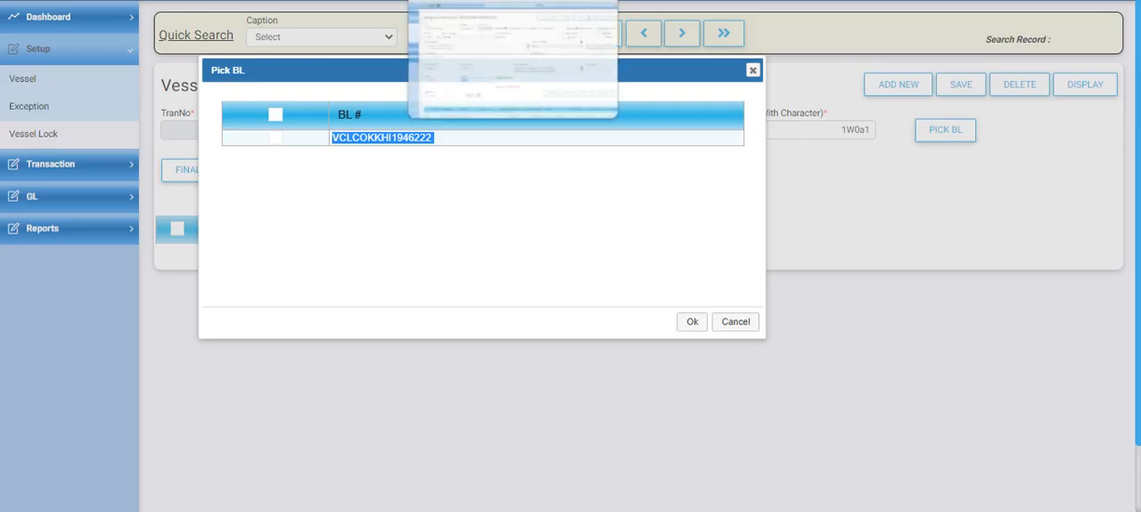
click(482, 0)
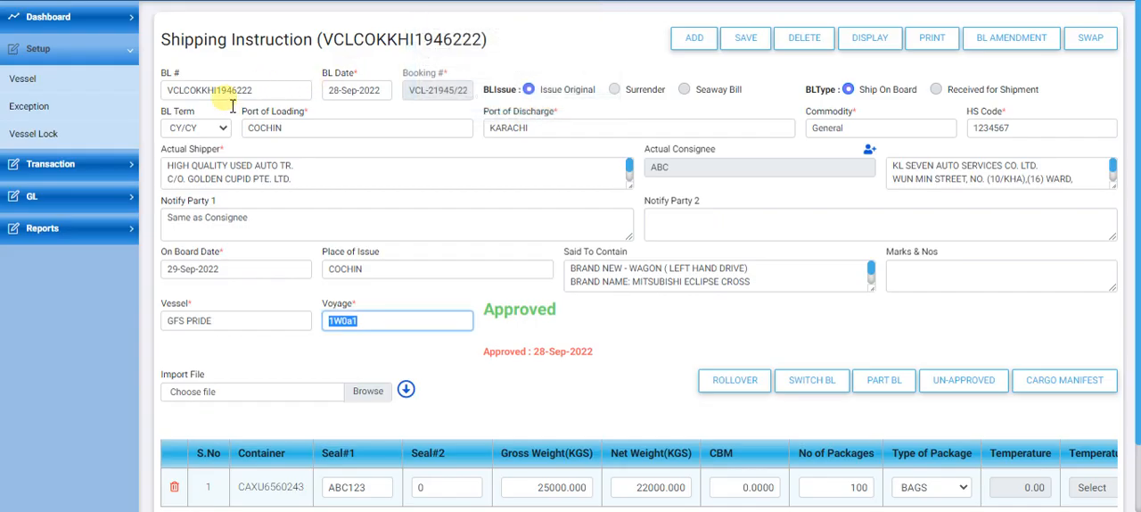
click(389, 2)
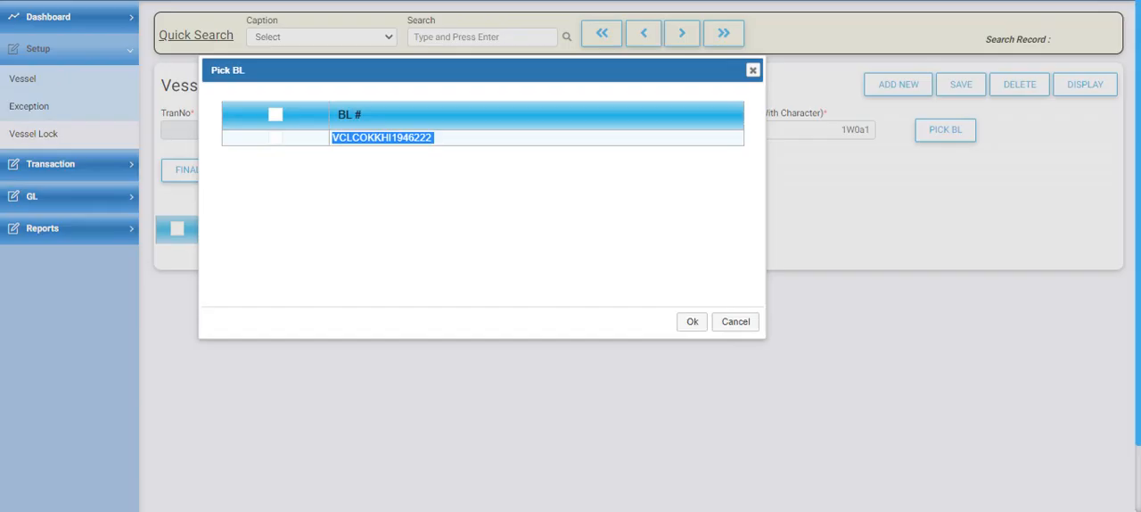
Step: Add all listed BLs to the vessel lock and save the record
click(276, 114)
click(692, 323)
click(962, 88)
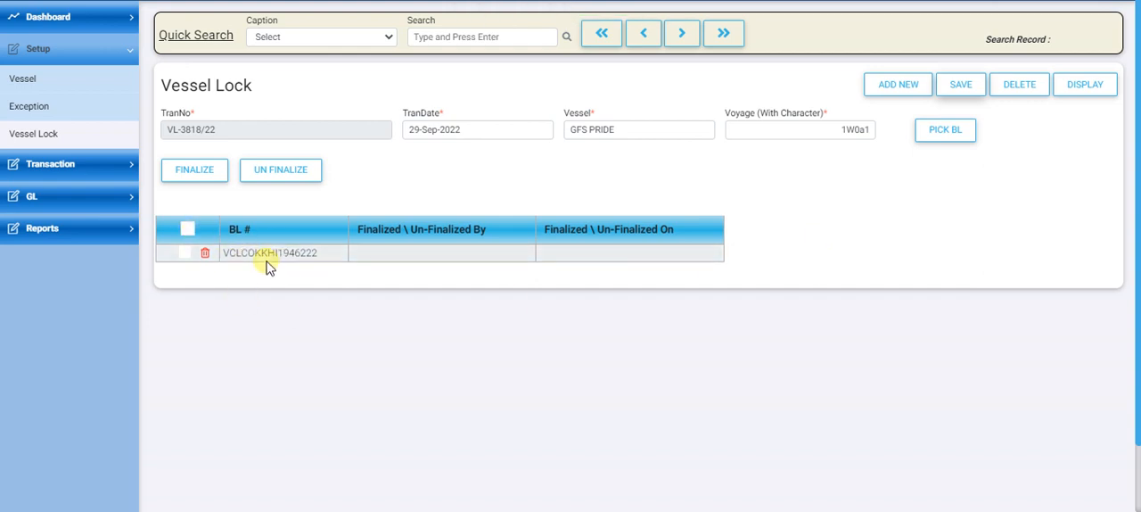
Step: Select all BLs in the vessel lock and finalize them
click(187, 229)
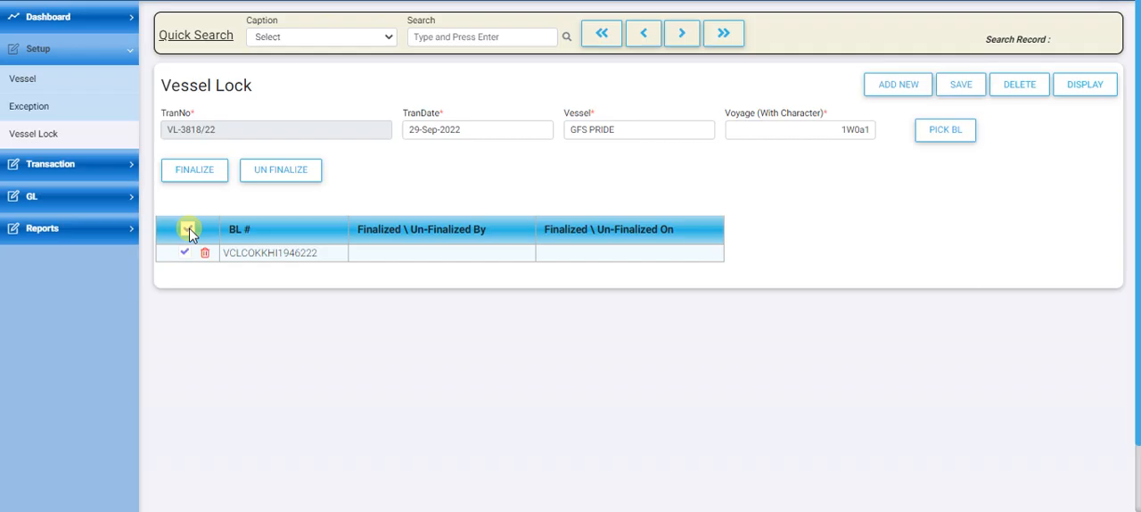
click(194, 172)
Step: Return to the shipping instruction and reload it to check its approval and vessel lock status
click(824, 53)
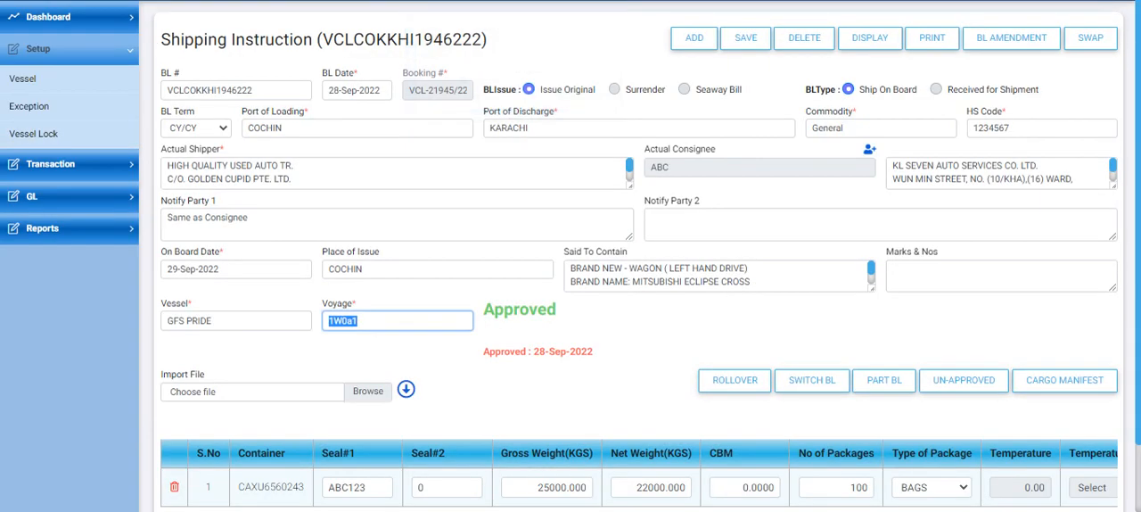
click(505, 333)
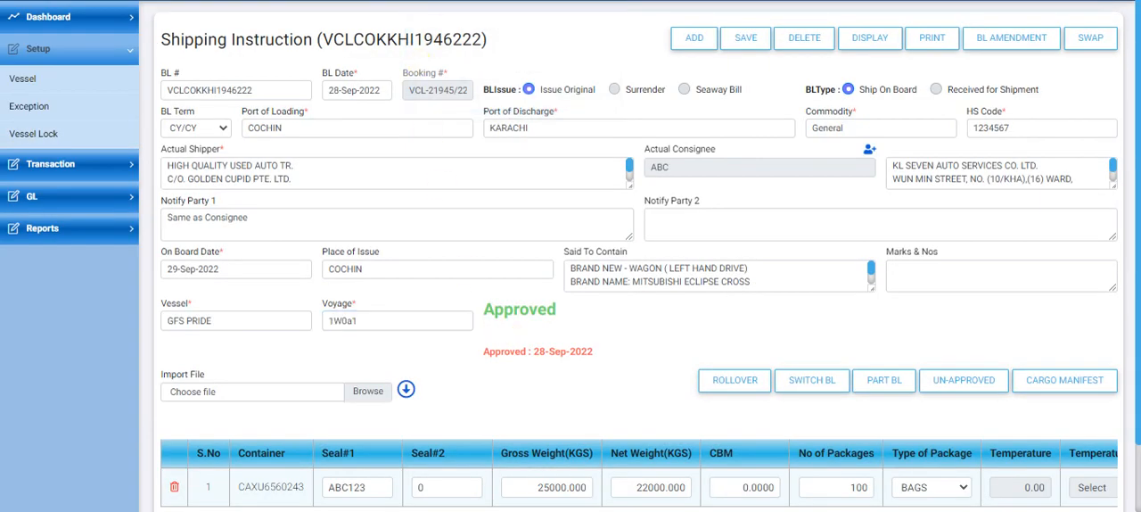
key(F5)
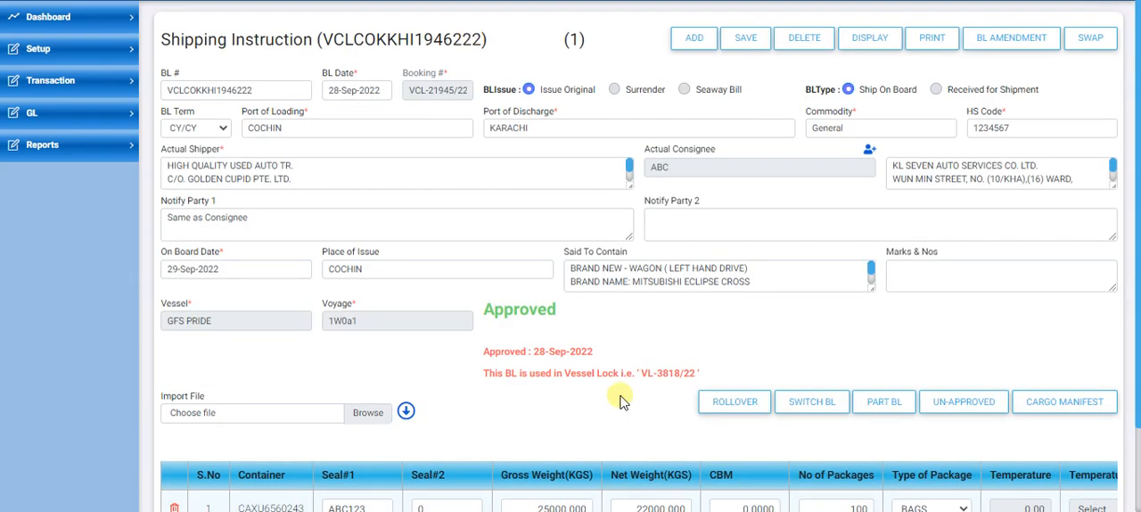
drag(489, 374, 704, 381)
click(734, 364)
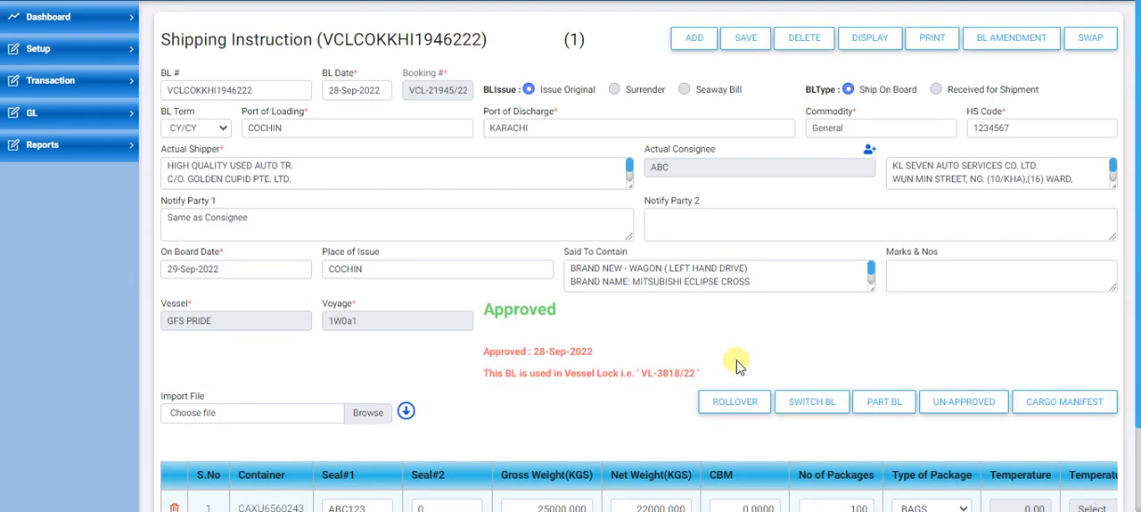
Step: Generate the BL print from the shipping instruction with the NN option selected
click(936, 45)
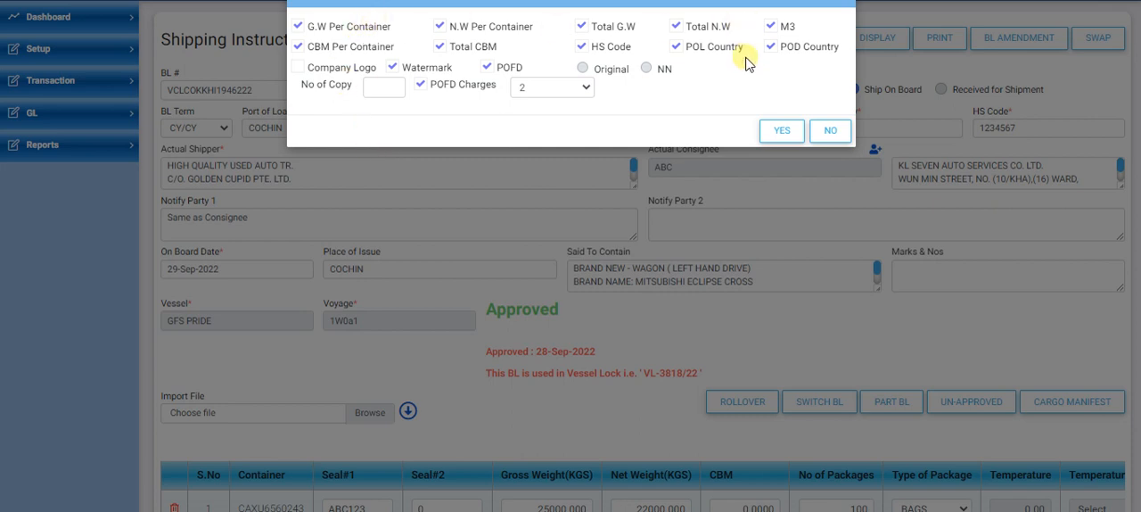
click(583, 69)
click(645, 68)
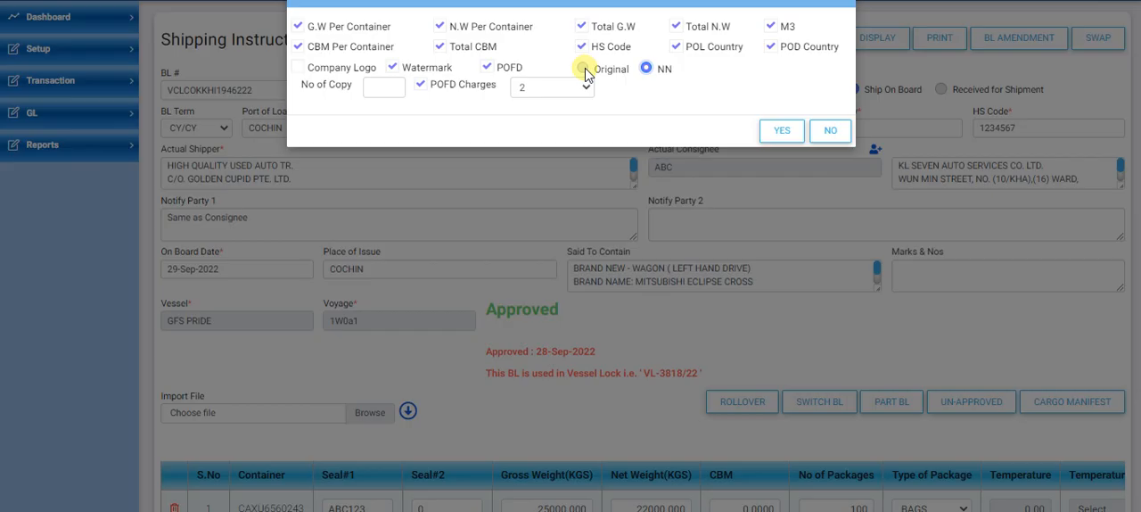
click(584, 69)
click(646, 70)
click(584, 49)
click(784, 131)
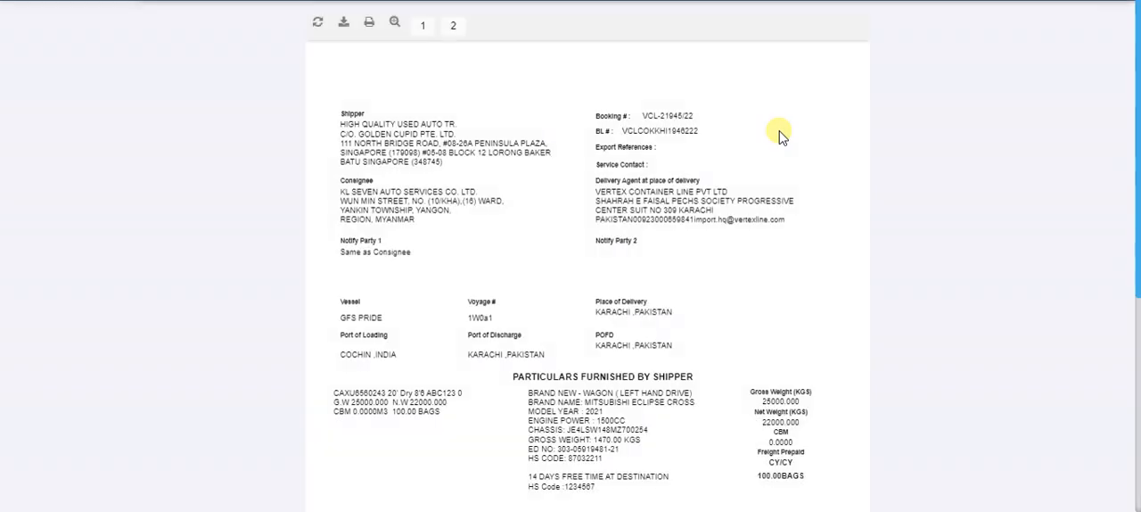
Step: Review the generated BL preview and its available export formats, and return to the shipping instruction
scroll(661, 272, down, 3)
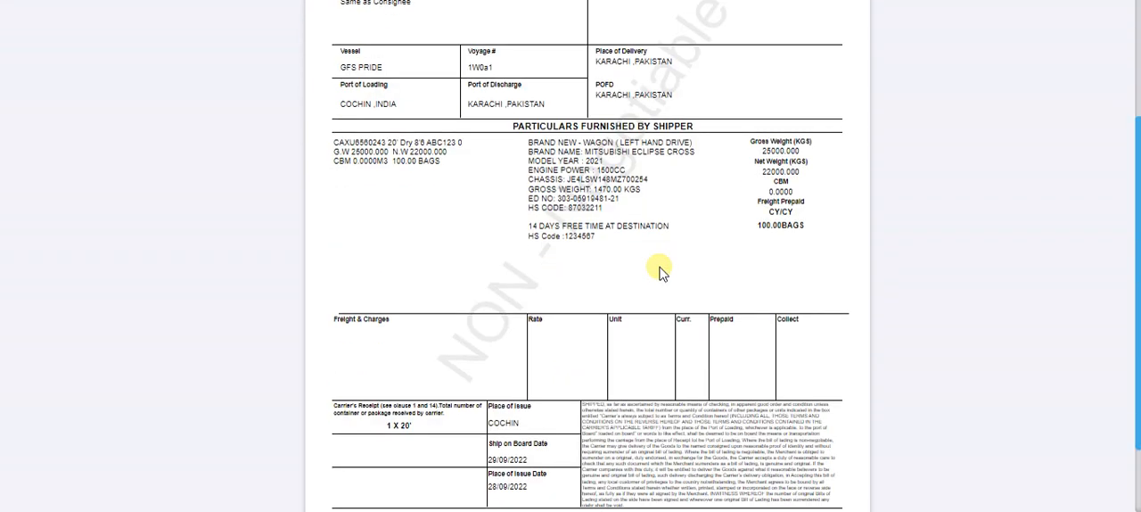
scroll(661, 272, down, 1)
scroll(661, 272, up, 4)
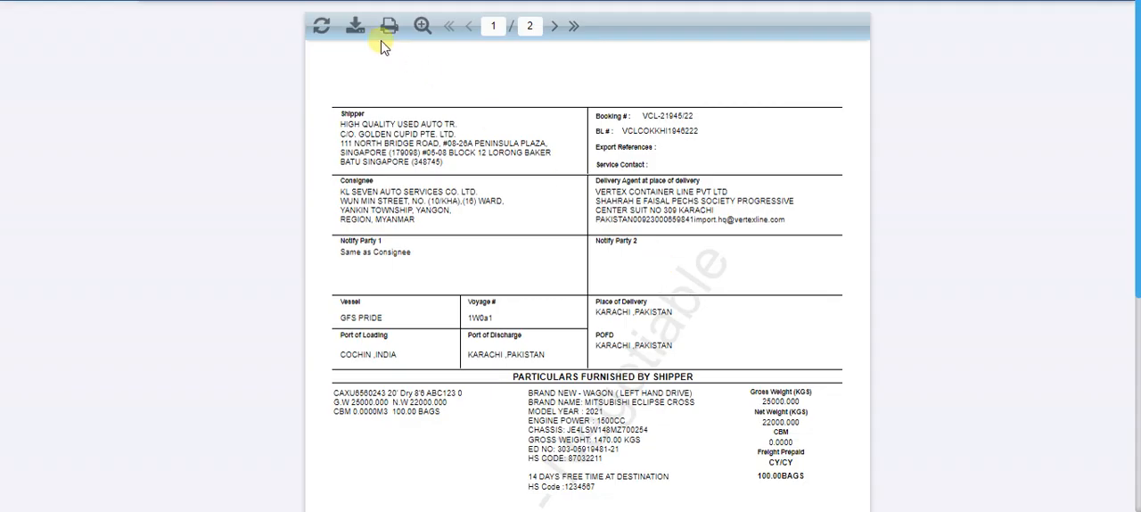
click(355, 25)
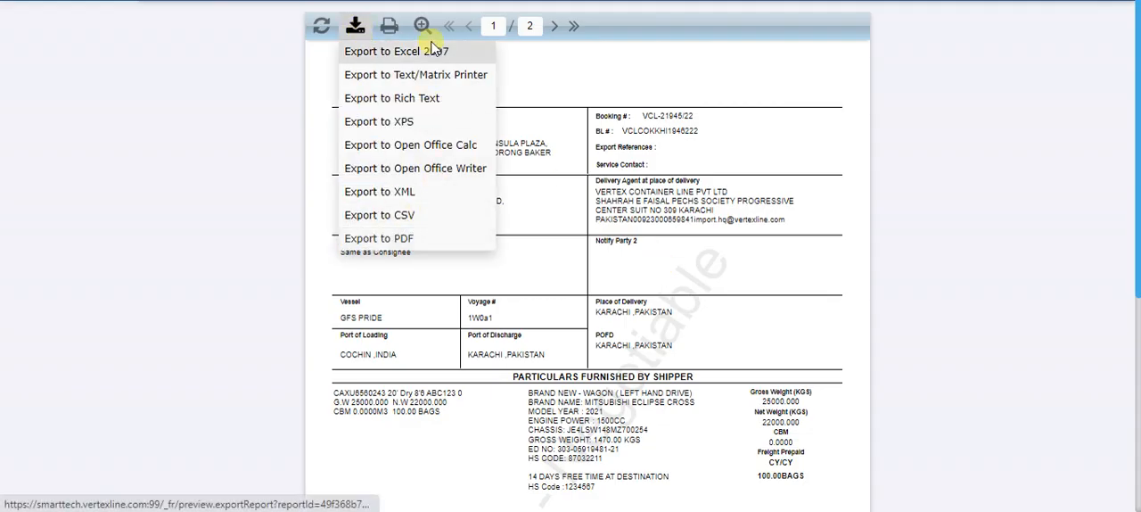
click(428, 1)
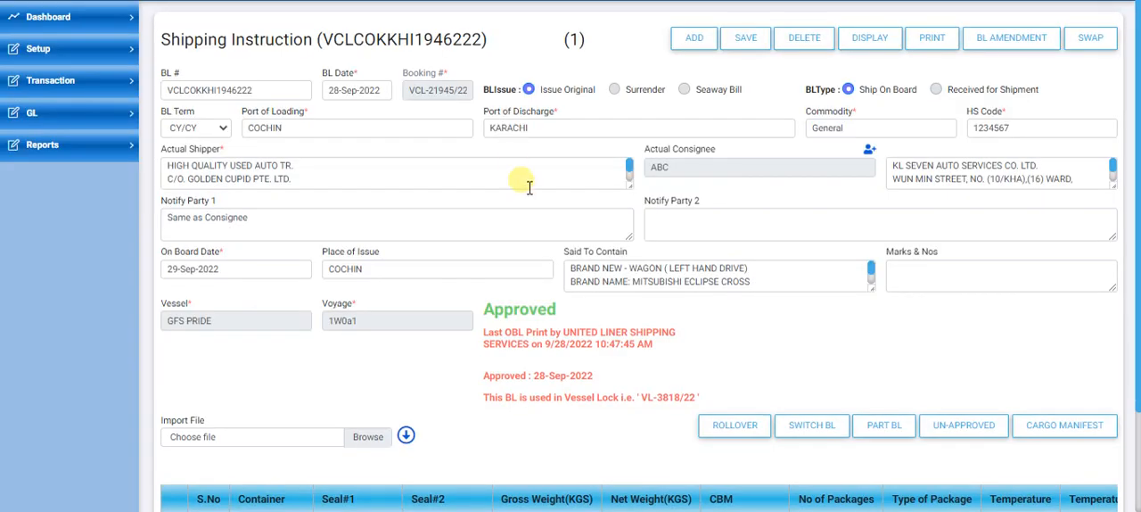